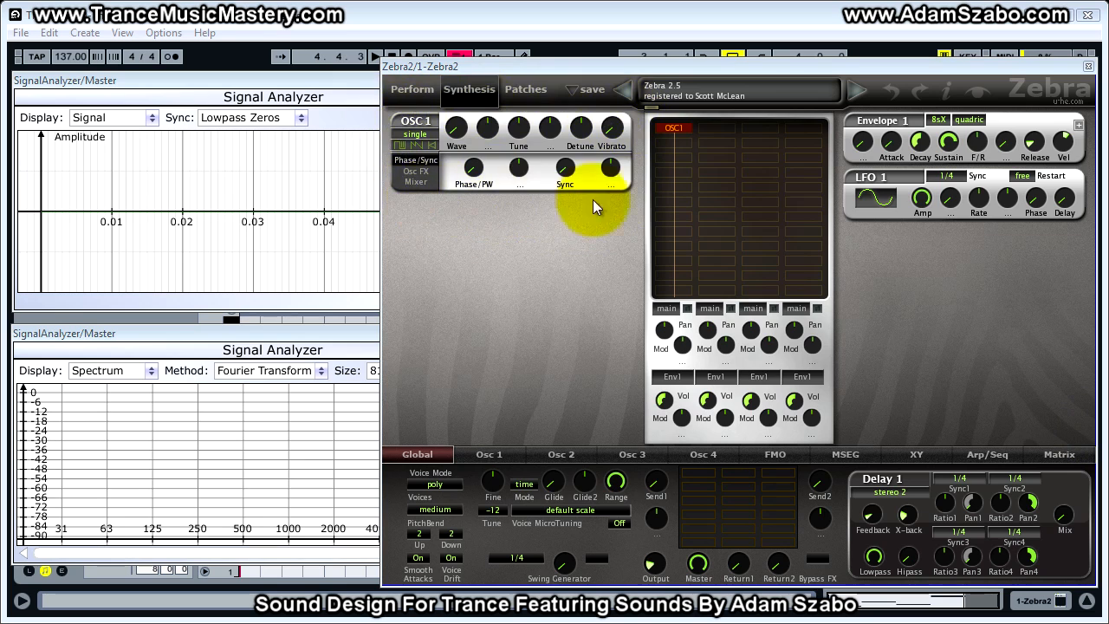
Step: Add an OSC2 module directly below OSC1 in the signal grid and open the Osc 2 waveform settings
left_click(683, 139)
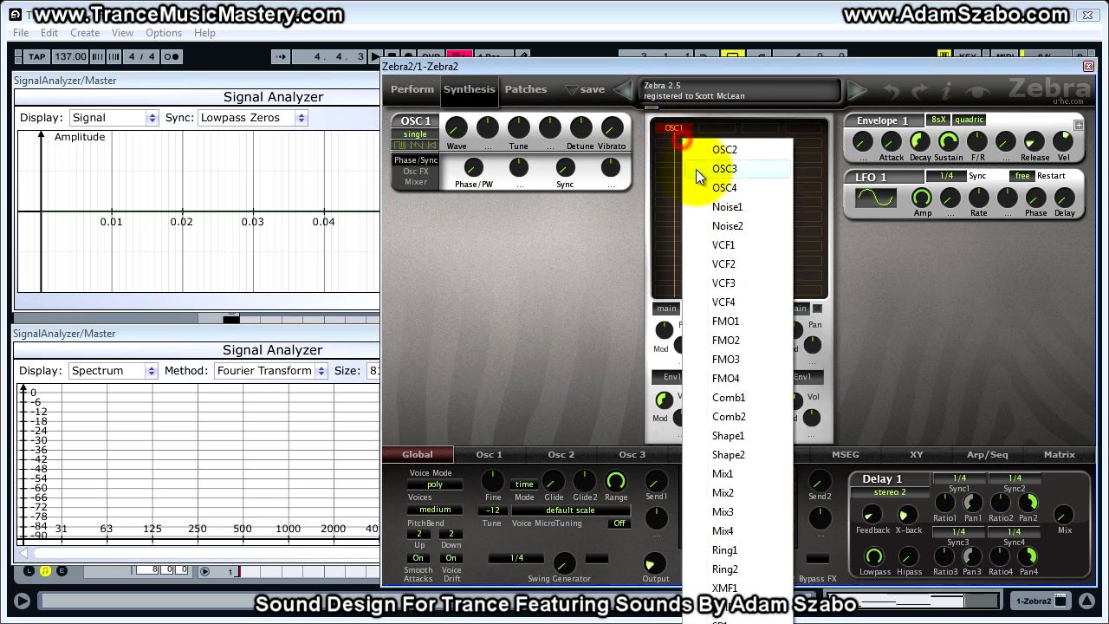
left_click(724, 151)
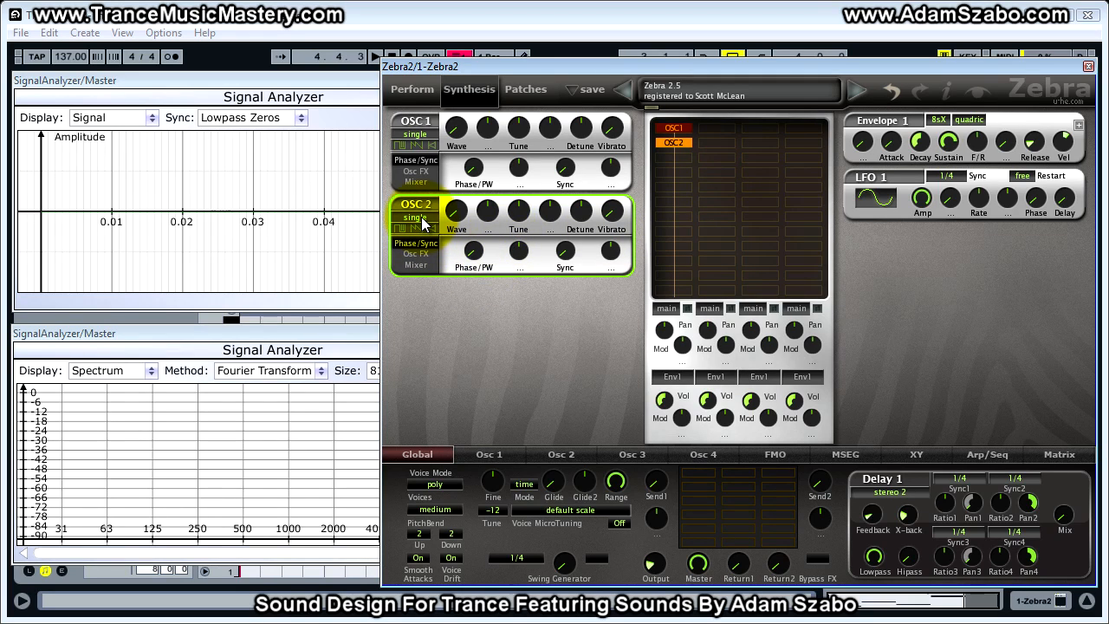
left_click(496, 454)
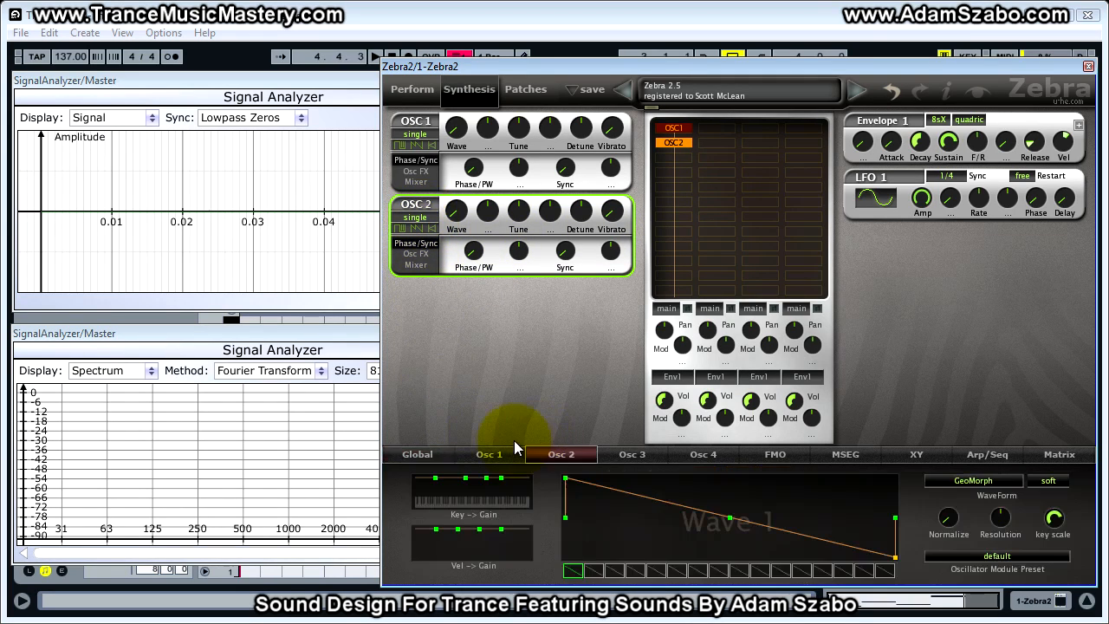
left_click(559, 458)
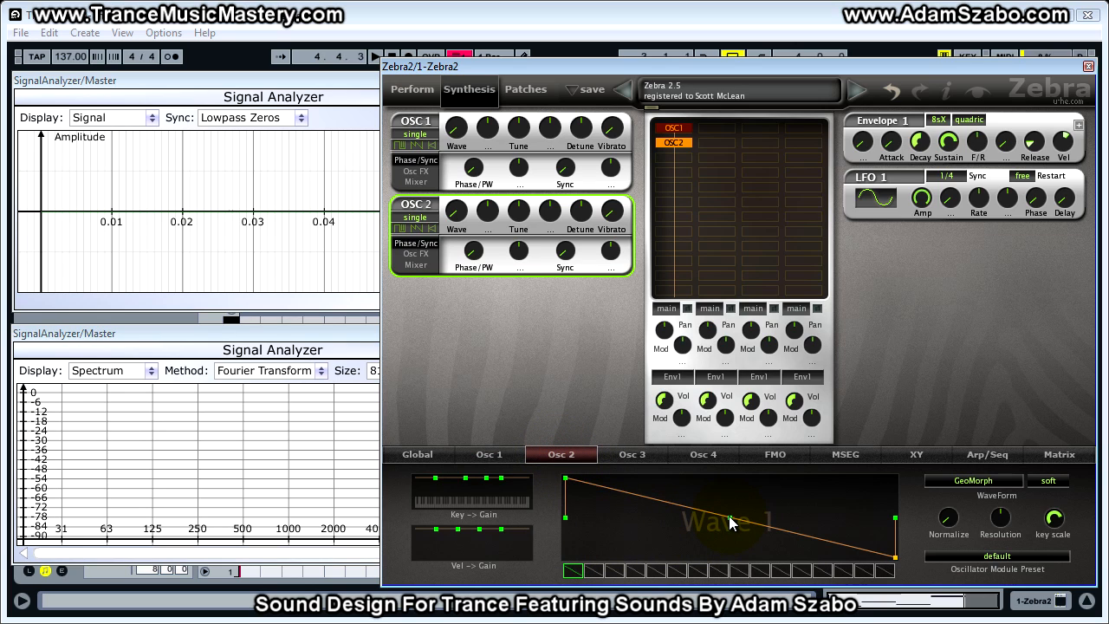
Step: Reshape Wave 1 of oscillator 2 from a saw into a square wave by moving its curve points
left_click_drag(729, 517, 730, 579)
left_click_drag(895, 518, 901, 565)
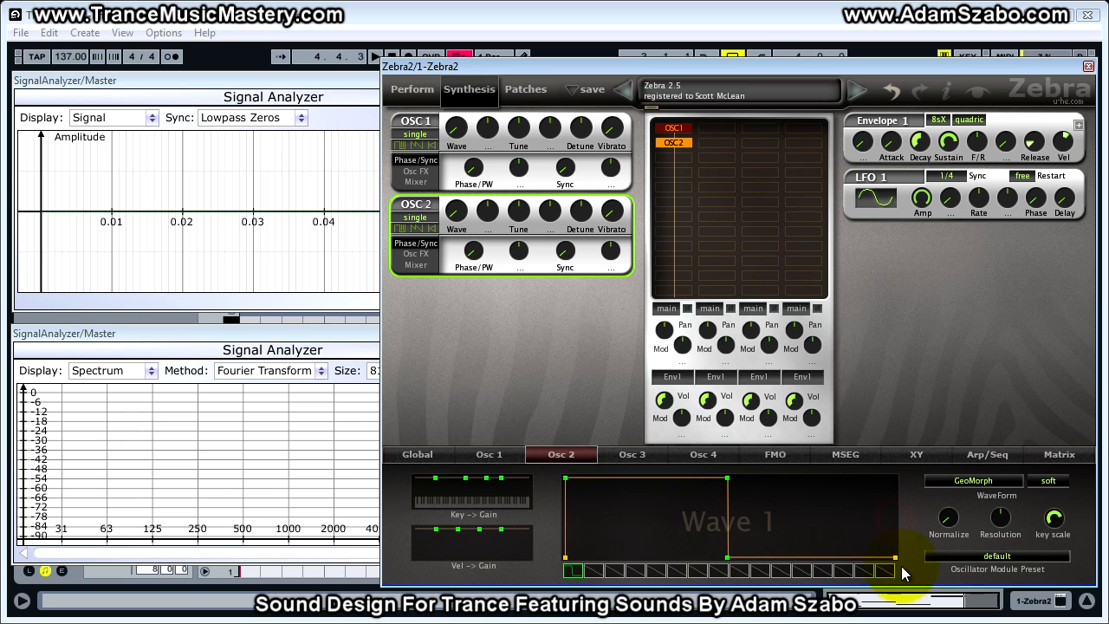
Step: Load the "Sqr to Spike" preset from Factory OSCs into oscillator 2 and close the preset browser
left_click(997, 560)
left_click(626, 186)
left_click(636, 173)
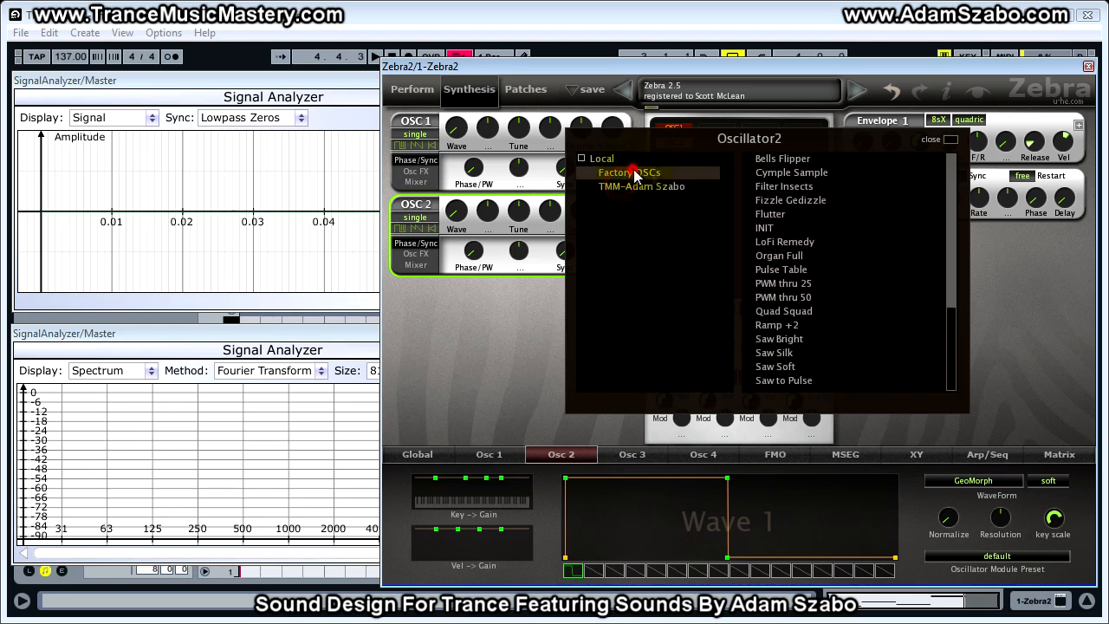
left_click(951, 270)
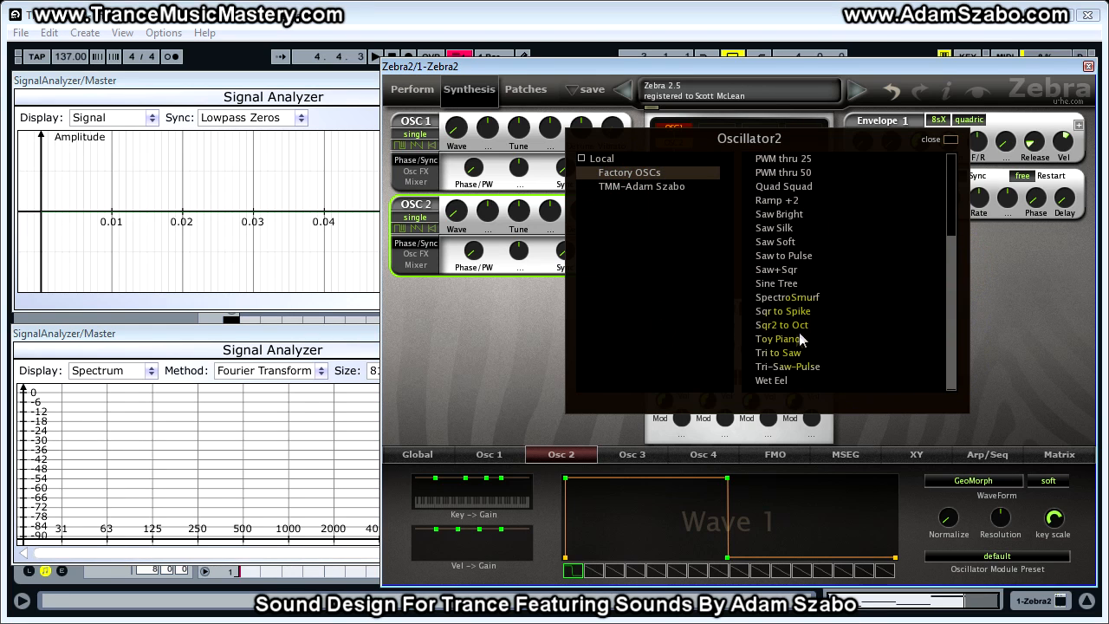
left_click(783, 311)
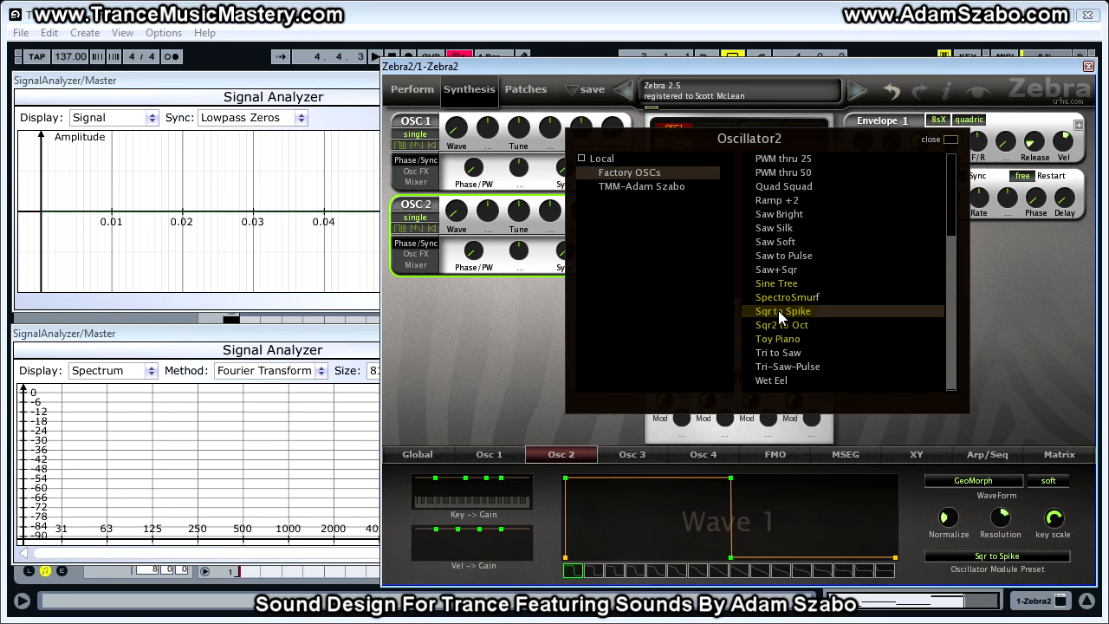
left_click(950, 139)
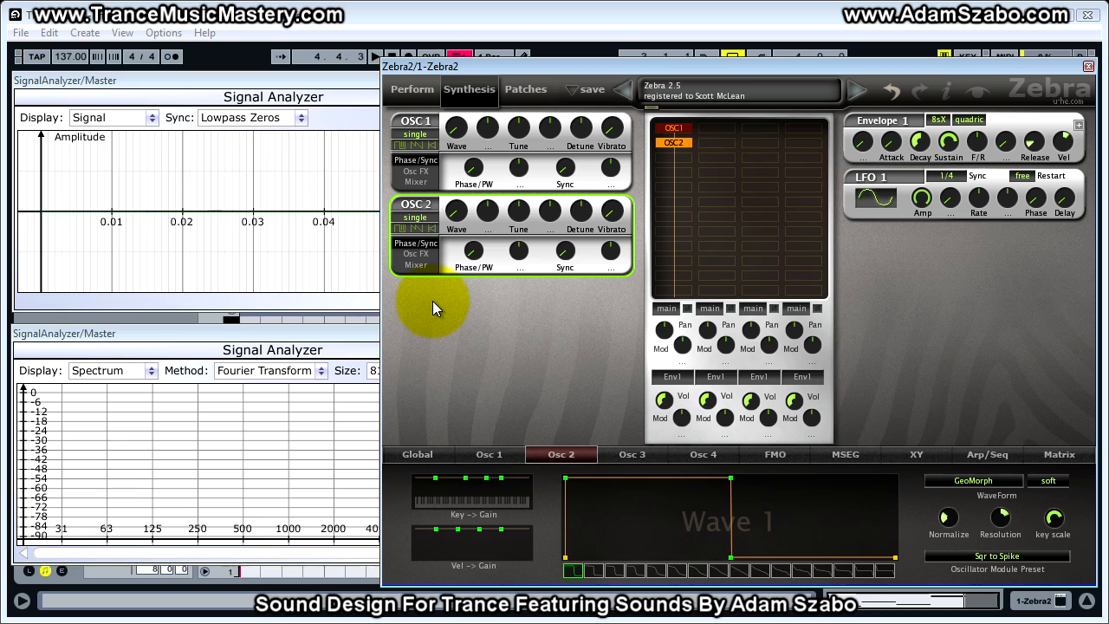
Step: Lower OSC 2's mixer volume to zero, then raise it slightly while auditioning the sound
left_click(414, 264)
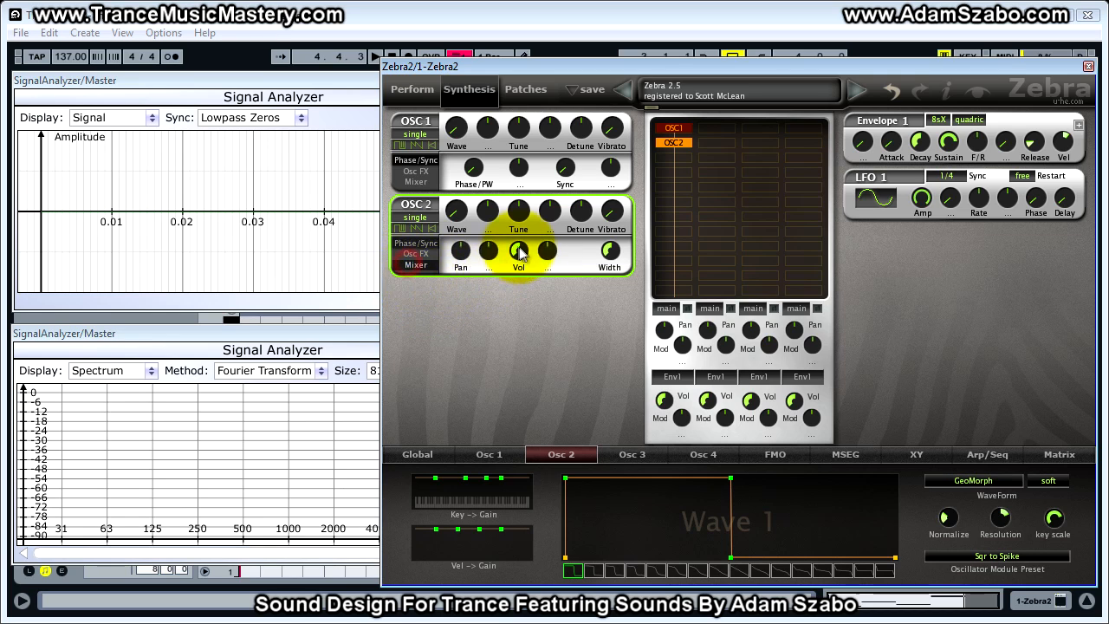
mouse_move(520, 251)
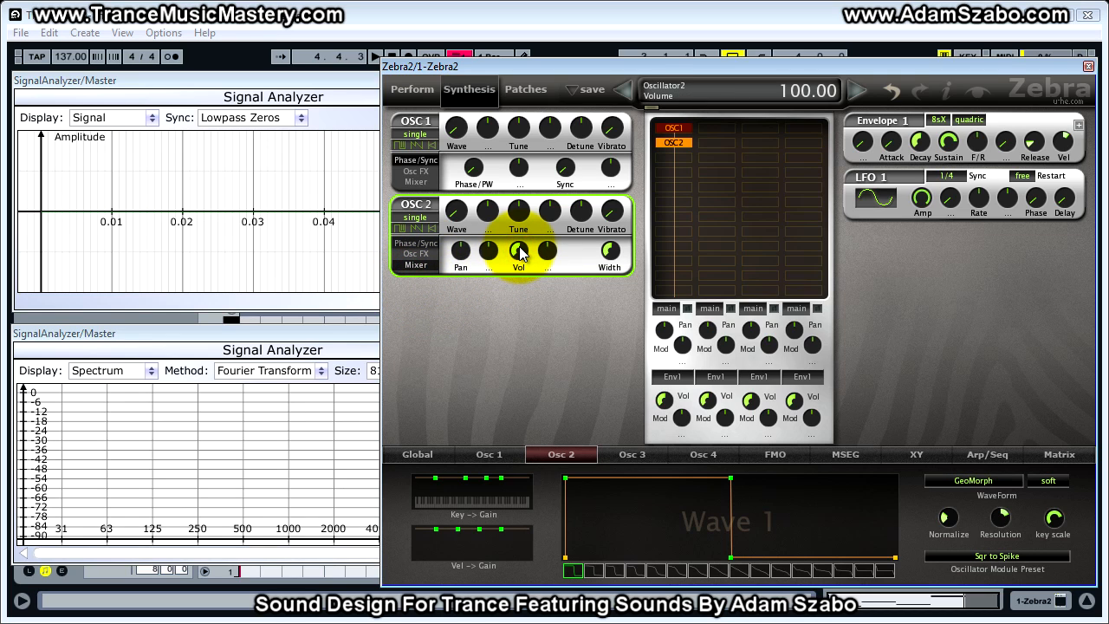
left_click_drag(520, 252, 515, 364)
left_click_drag(525, 260, 513, 282)
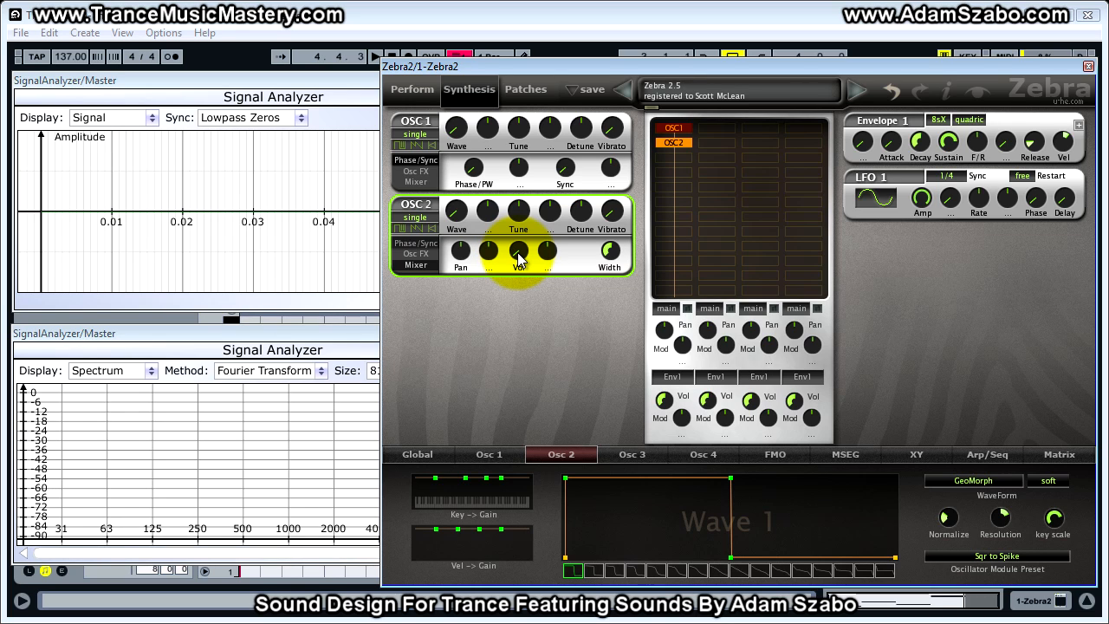
key("space")
left_click(519, 255)
left_click_drag(519, 258, 520, 254)
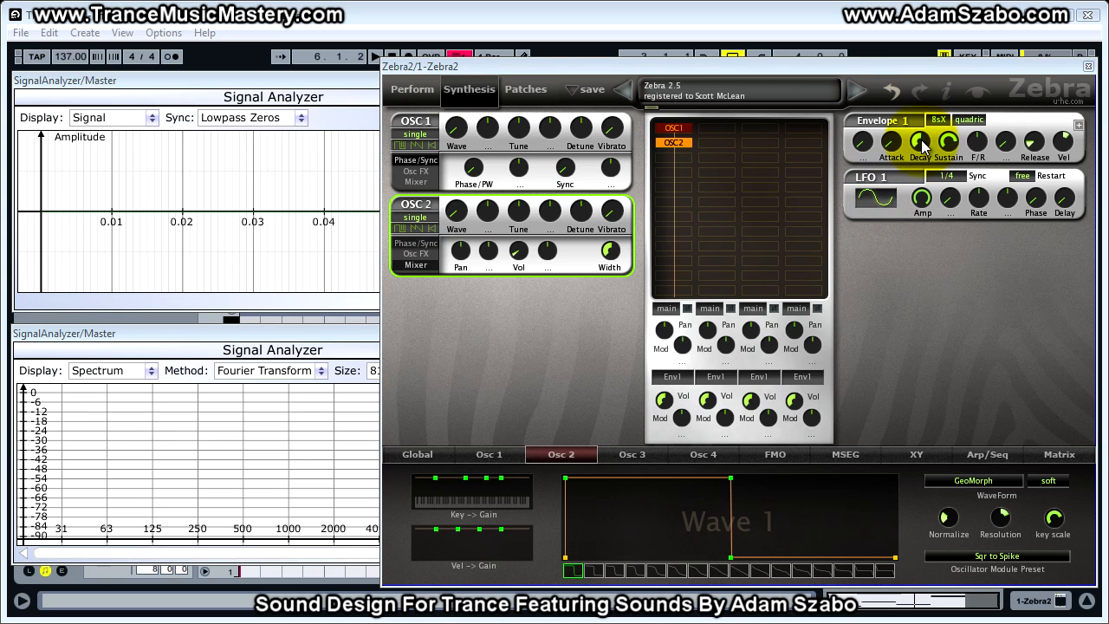
Step: Set Envelope 1's decay to its minimum and its sustain to its maximum
left_click_drag(920, 143, 904, 366)
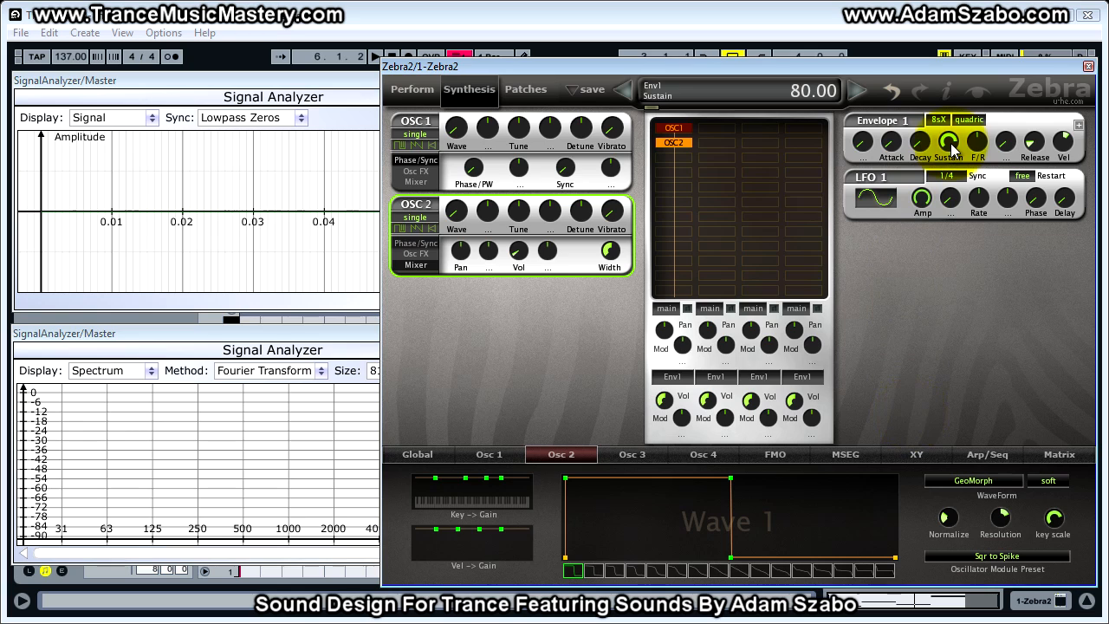
left_click_drag(951, 149, 960, 26)
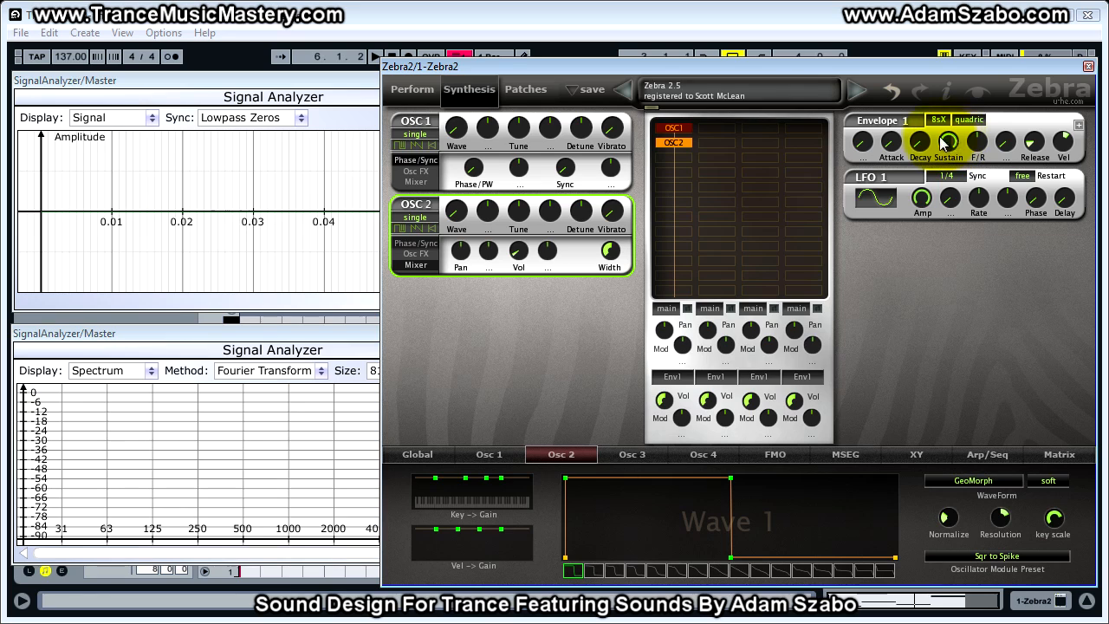
Step: Start playback and raise Envelope 1's attack slightly above zero
left_click(890, 144)
left_click(890, 144)
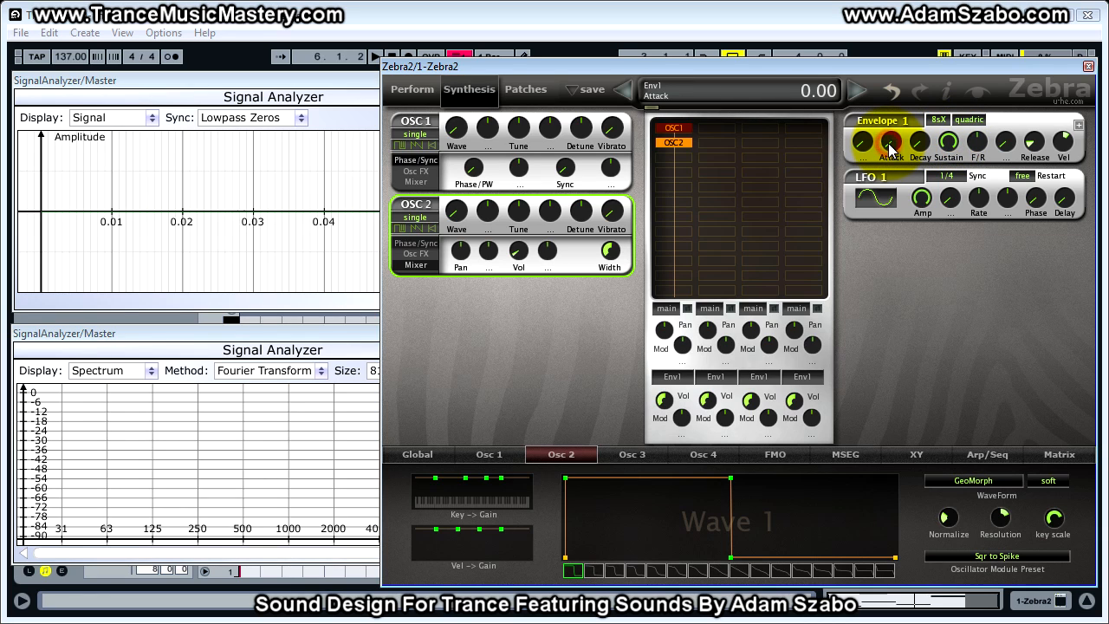
key("space")
left_click_drag(890, 144, 889, 128)
Step: Reduce Envelope 1's release slightly and lower its velocity amount to zero
left_click_drag(1034, 143, 1034, 149)
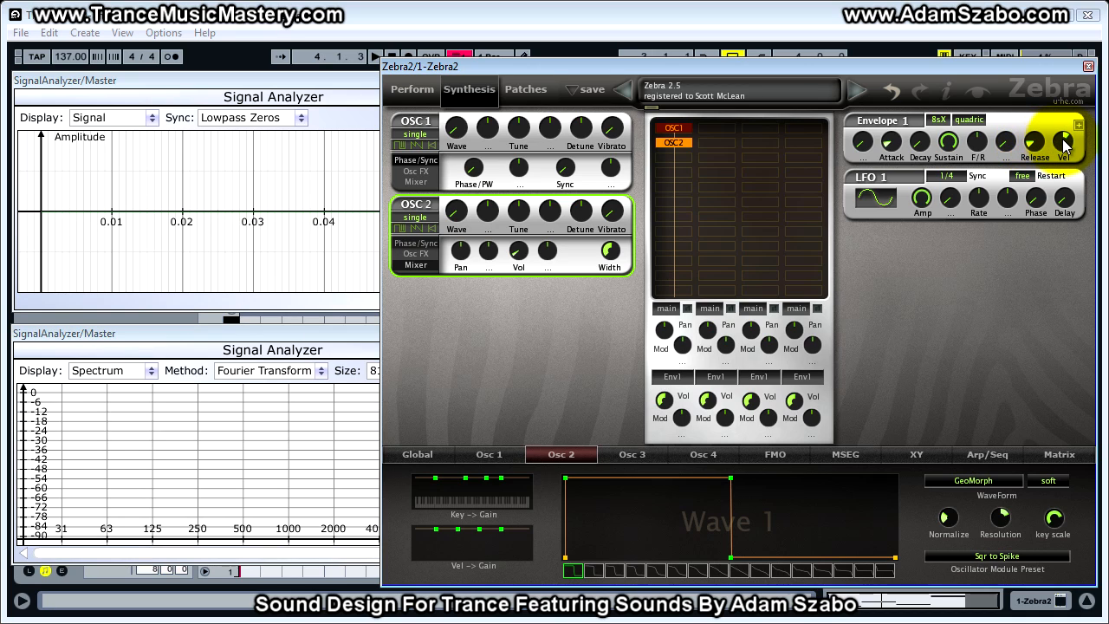
left_click(1064, 144)
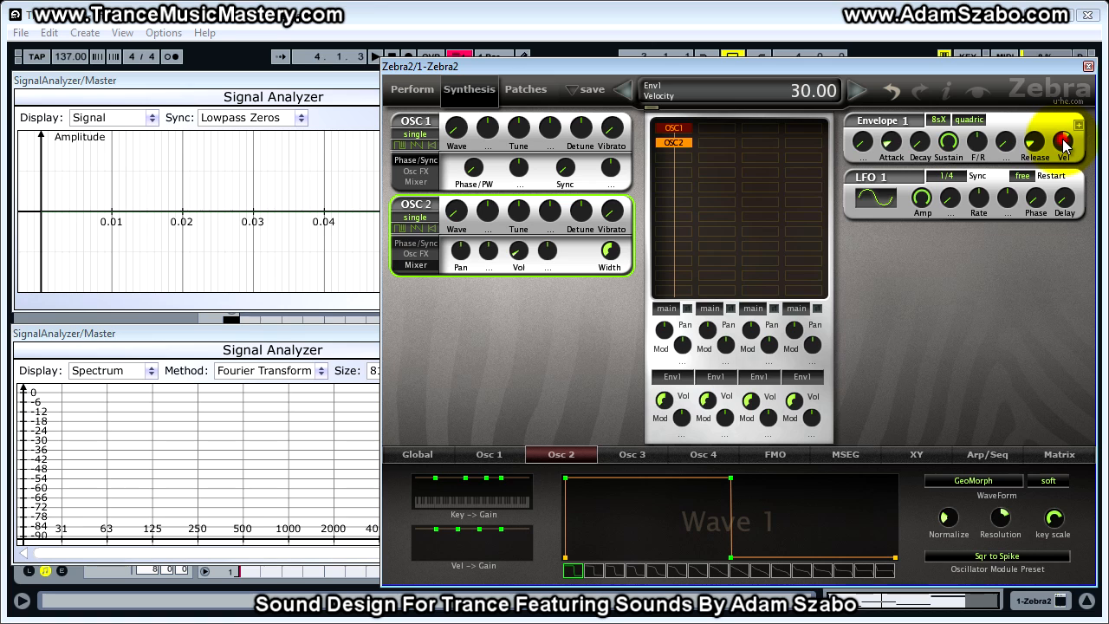
left_click_drag(1064, 145, 1019, 309)
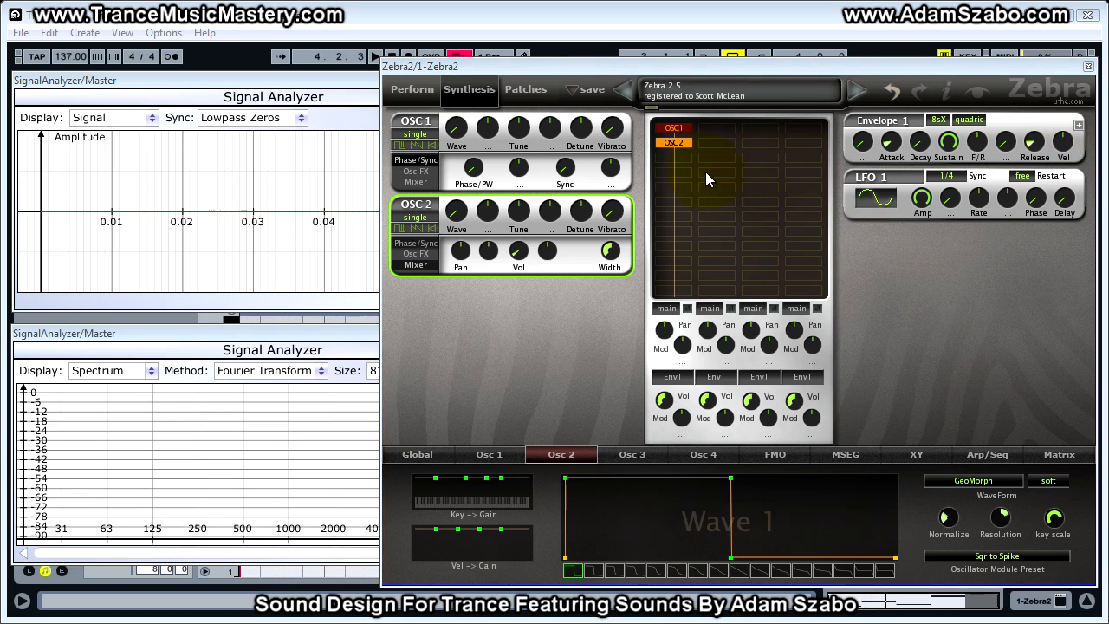
Step: Add a VCF1 filter module below OSC2 and set its type to LP MidDrive
left_click(674, 157)
left_click(759, 246)
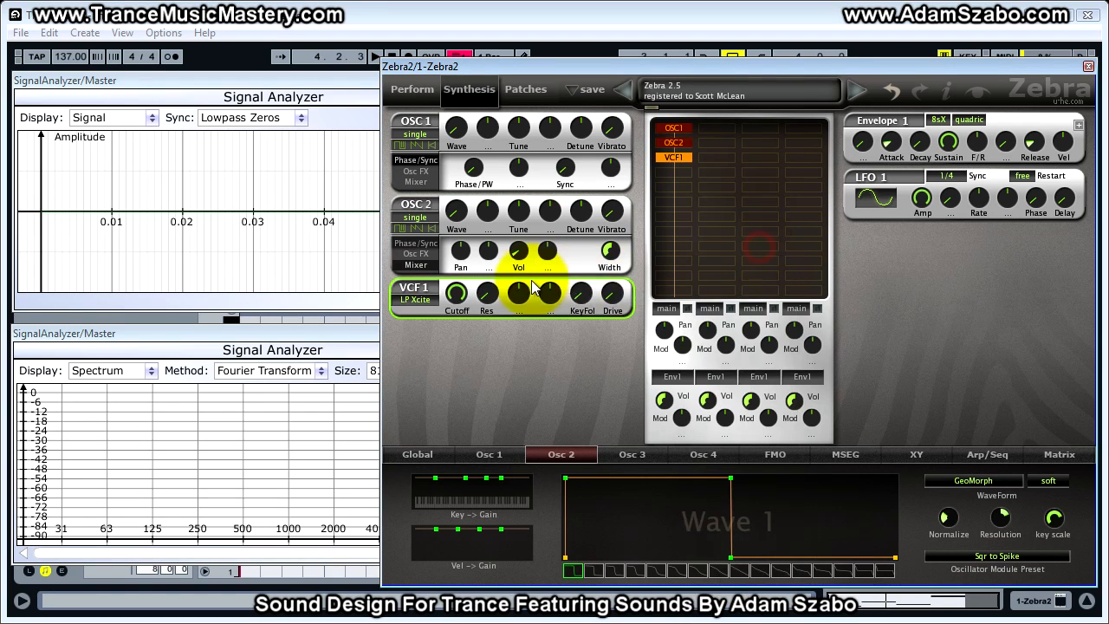
left_click(418, 299)
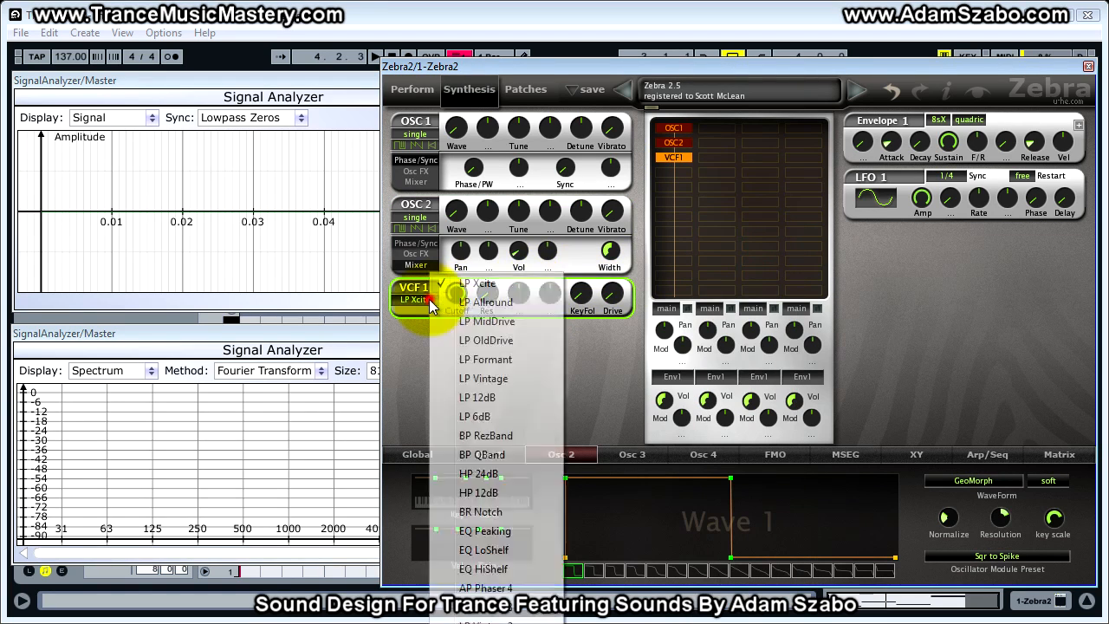
left_click(472, 322)
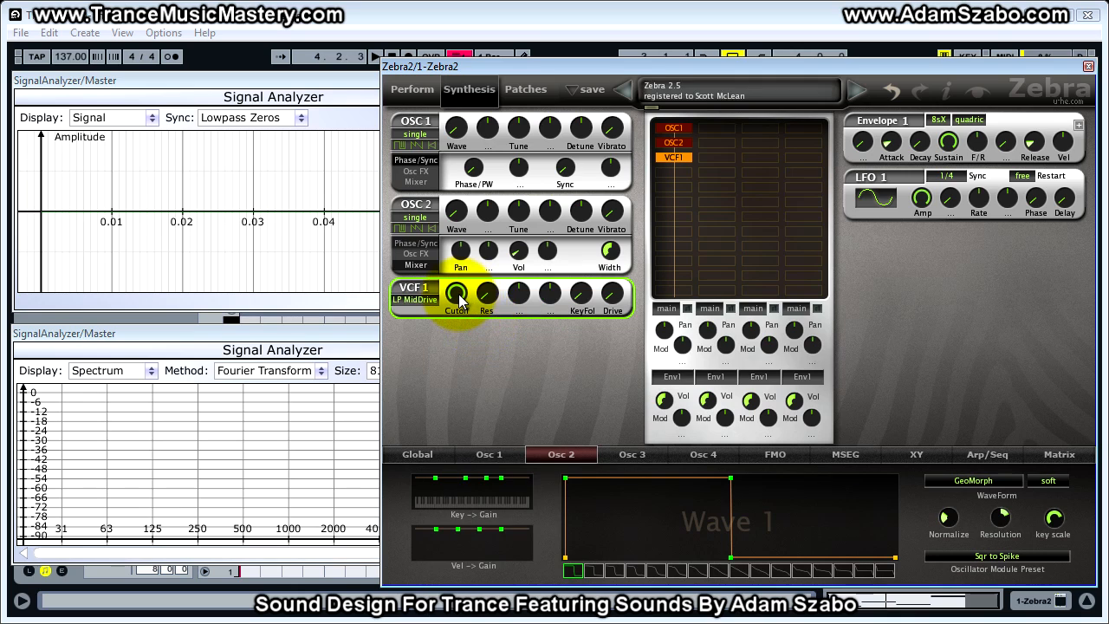
Step: Lower VCF 1's cutoff to 78.00 while auditioning the sound, then stop playback
left_click(459, 294)
left_click(459, 293)
left_click_drag(458, 299, 455, 356)
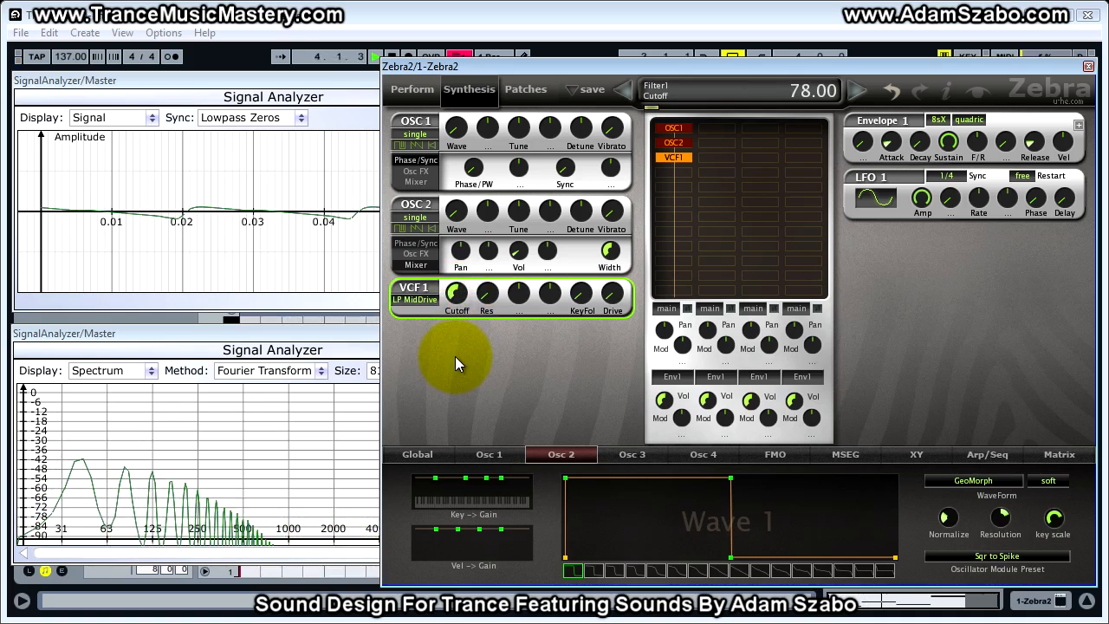
key("space")
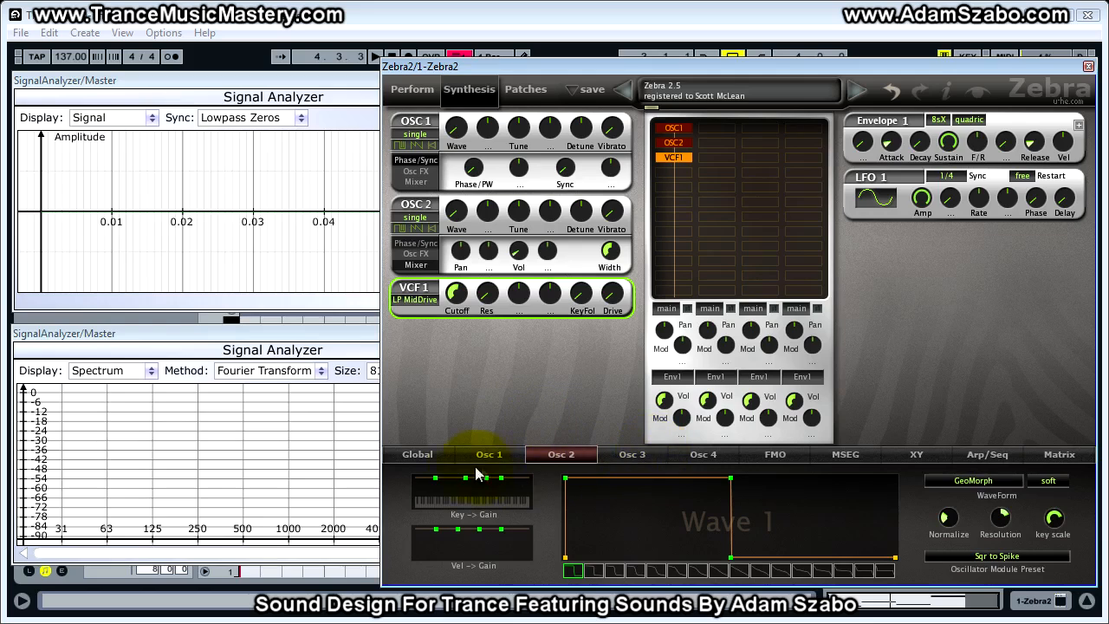
Step: Open the global settings and raise the synth's output level
left_click(421, 456)
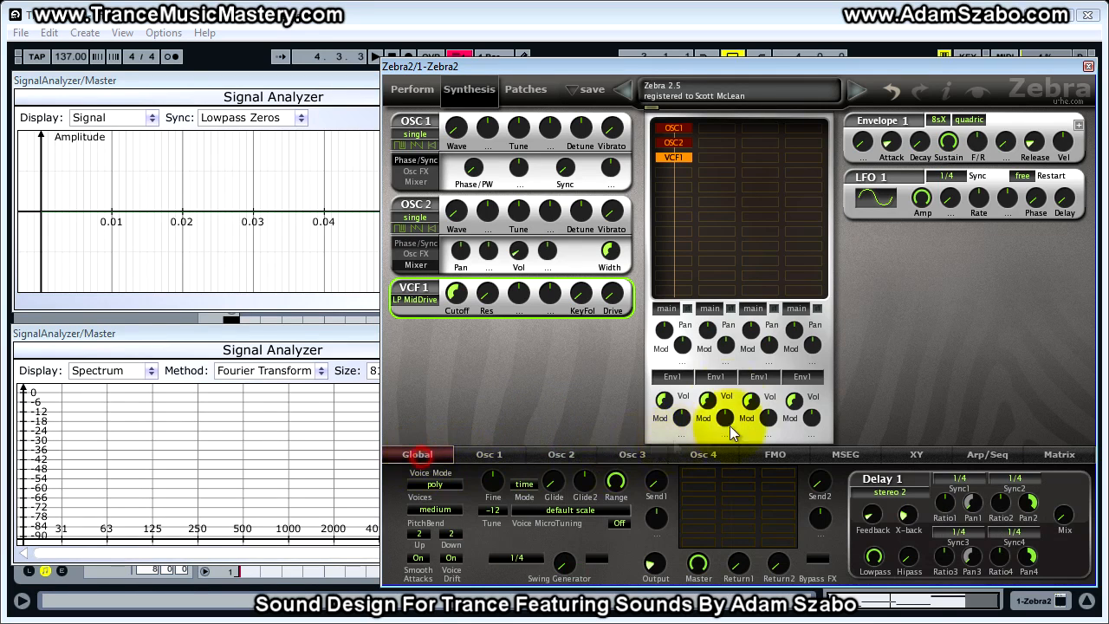
left_click(658, 572)
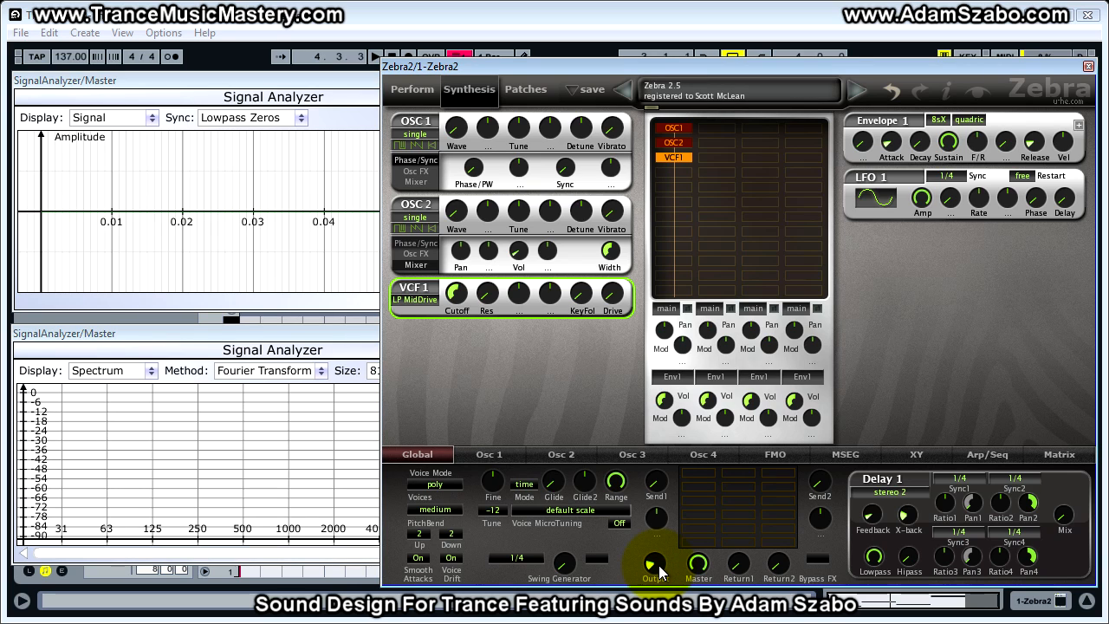
left_click_drag(659, 572, 655, 530)
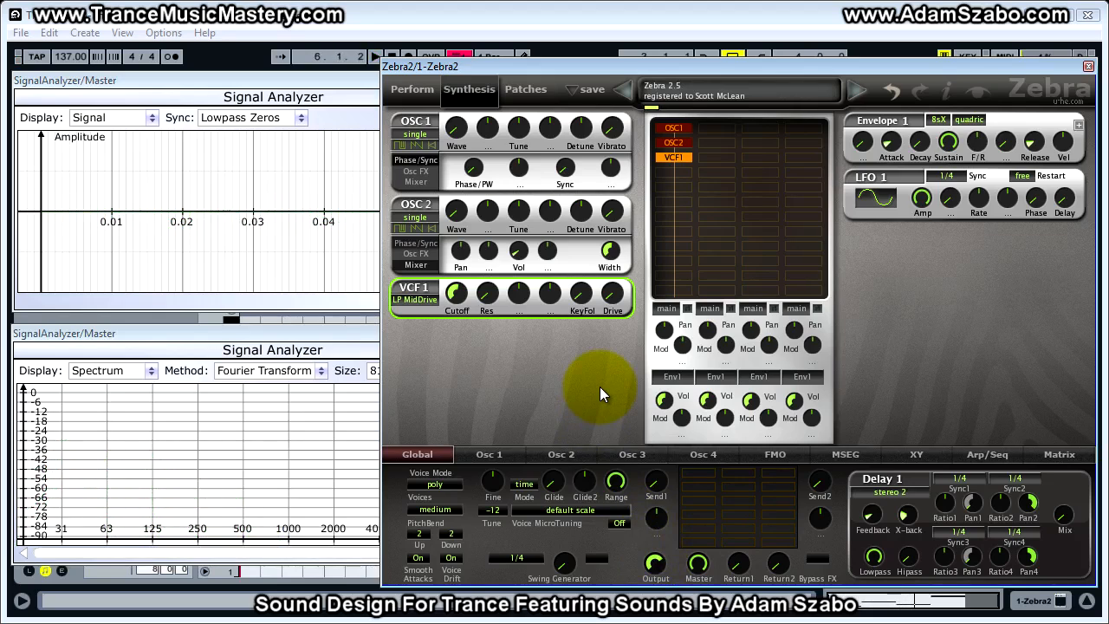
Step: Add an EQ1 module in the first slot of the effects grid and boost band 1 to about 12 dB
left_click(691, 473)
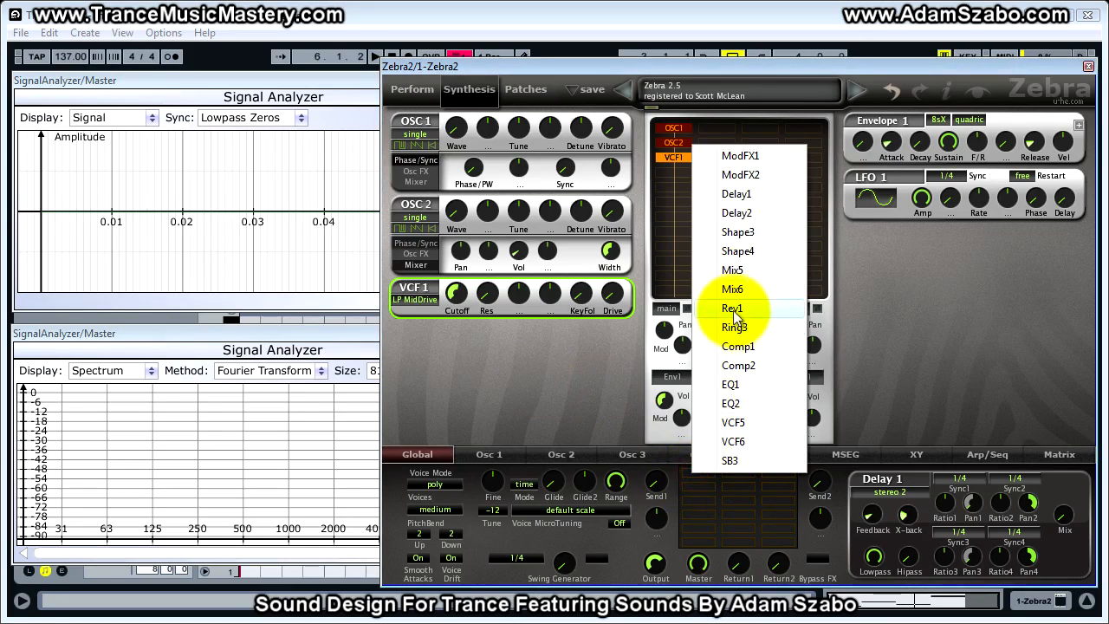
left_click(761, 388)
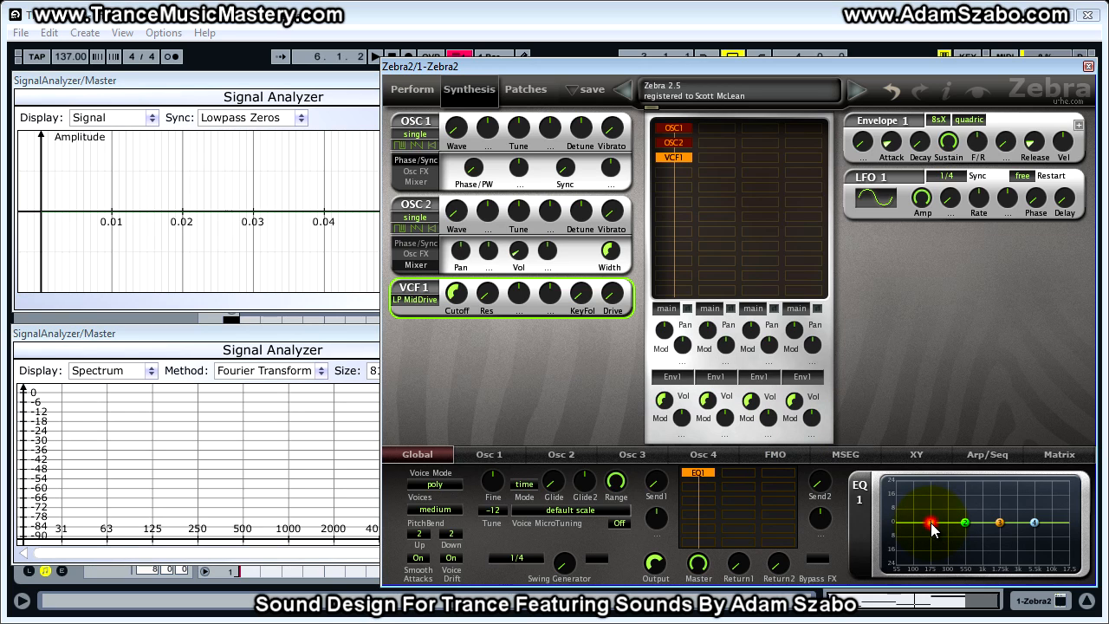
mouse_move(934, 531)
left_click_drag(934, 530, 934, 511)
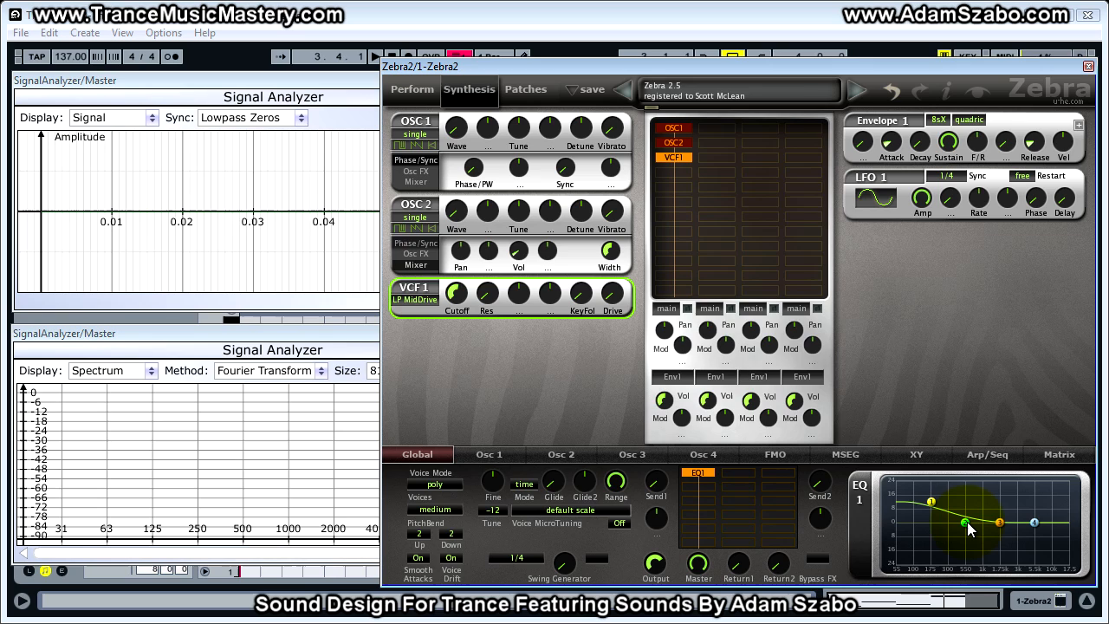
Step: Move EQ 1's band 2 down to about 300 Hz and boost it slightly while auditioning, then stop playback
left_click(968, 524)
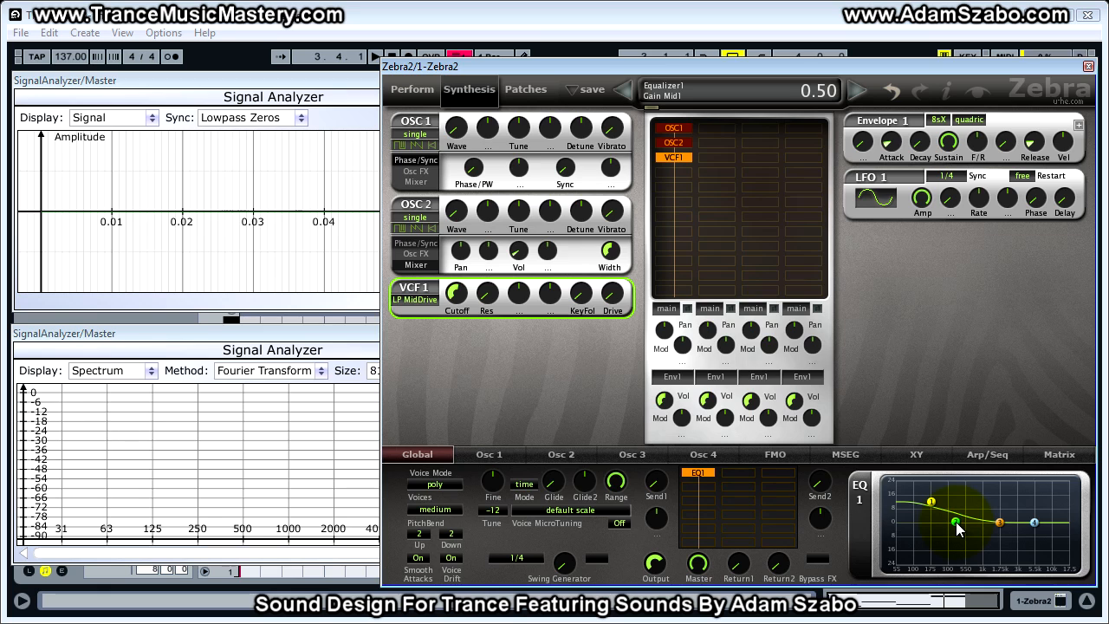
key("space")
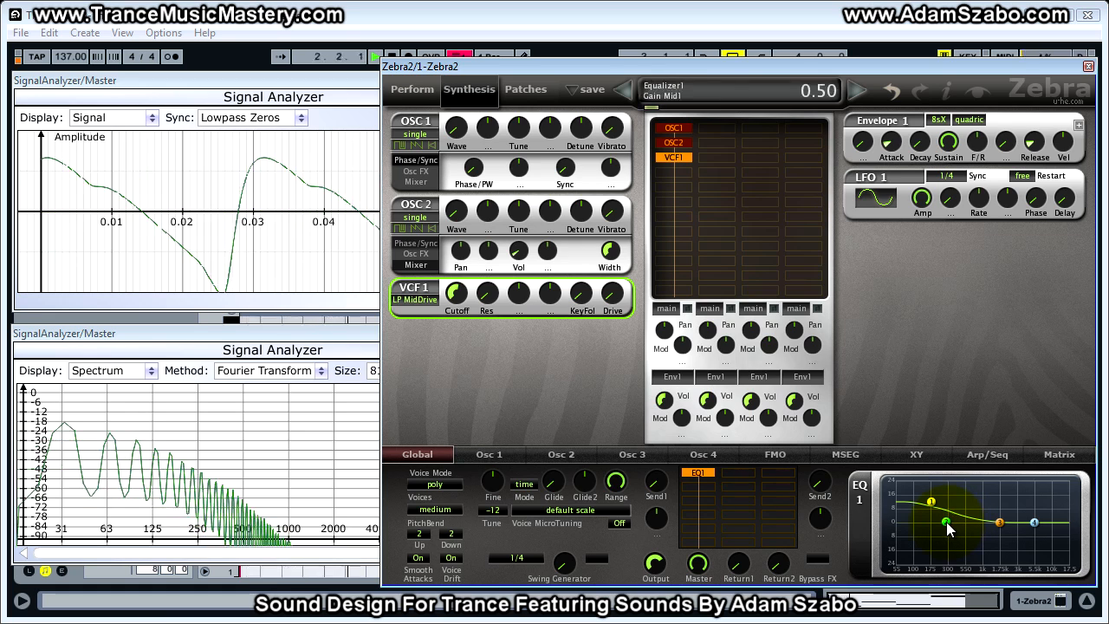
left_click_drag(949, 528, 947, 518)
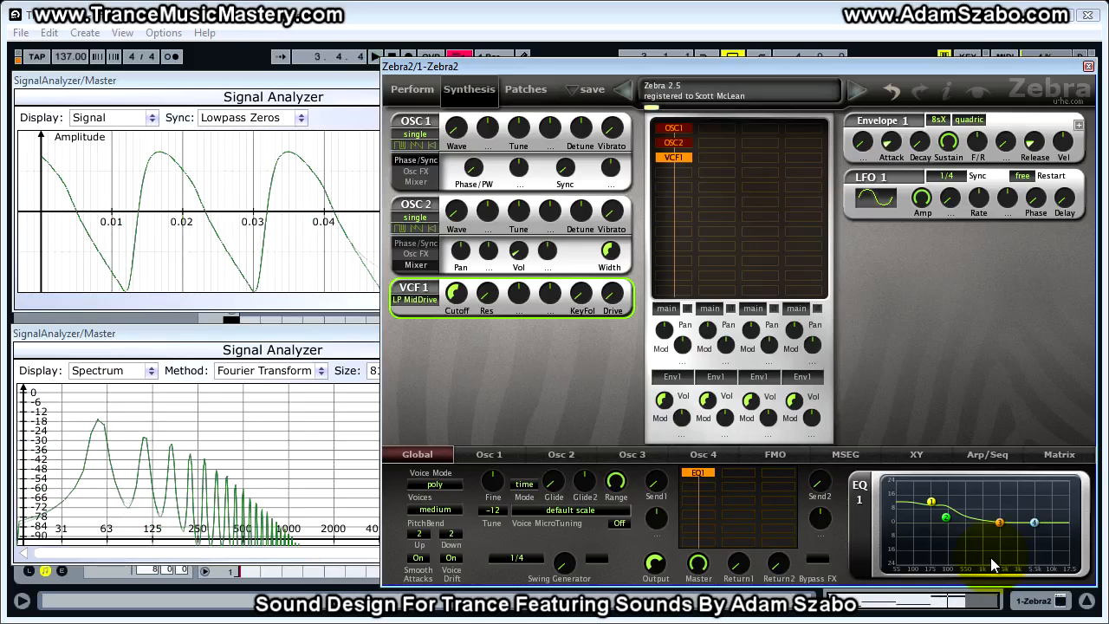
key("space")
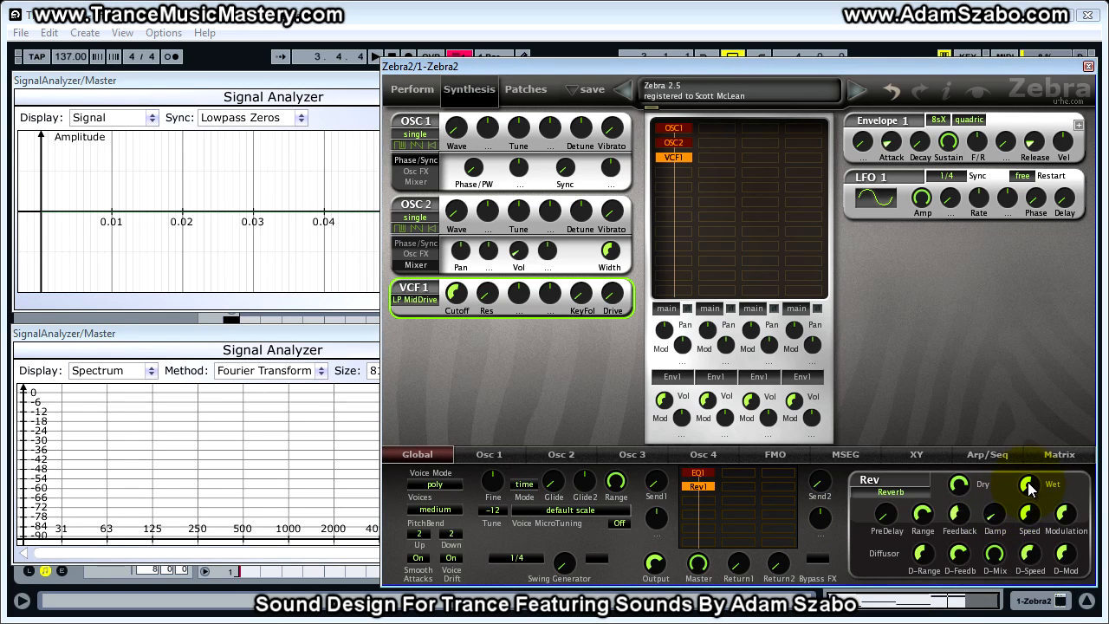
Step: Set the reverb's dry level to 100.00 and its wet level to about 31.50 while auditioning the bass
left_click_drag(1028, 488, 1029, 495)
left_click_drag(958, 485, 958, 371)
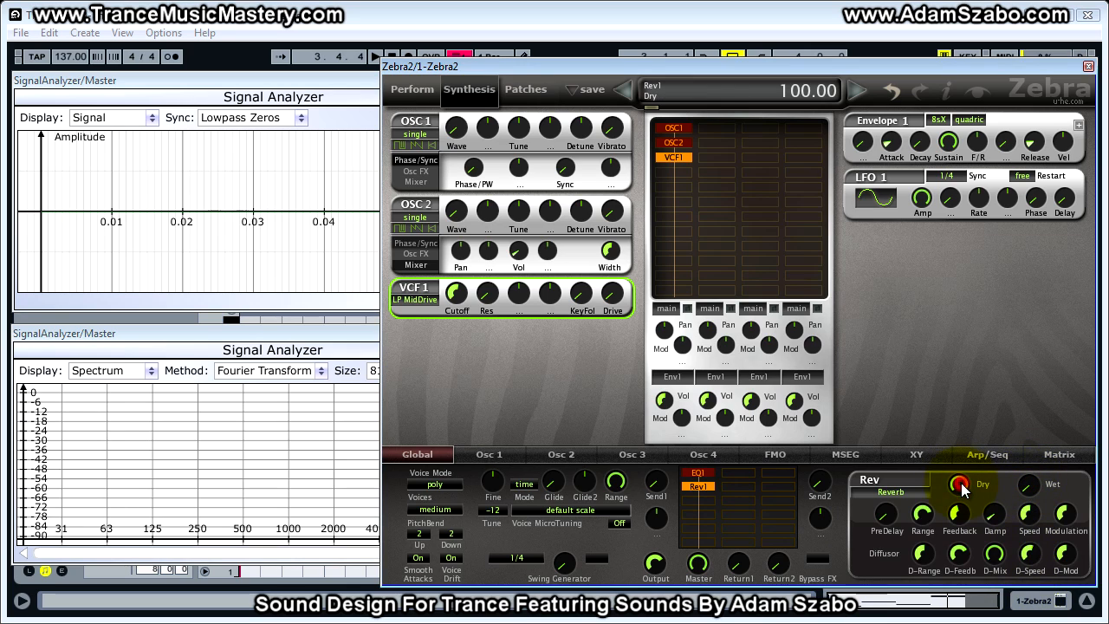
left_click(1030, 490)
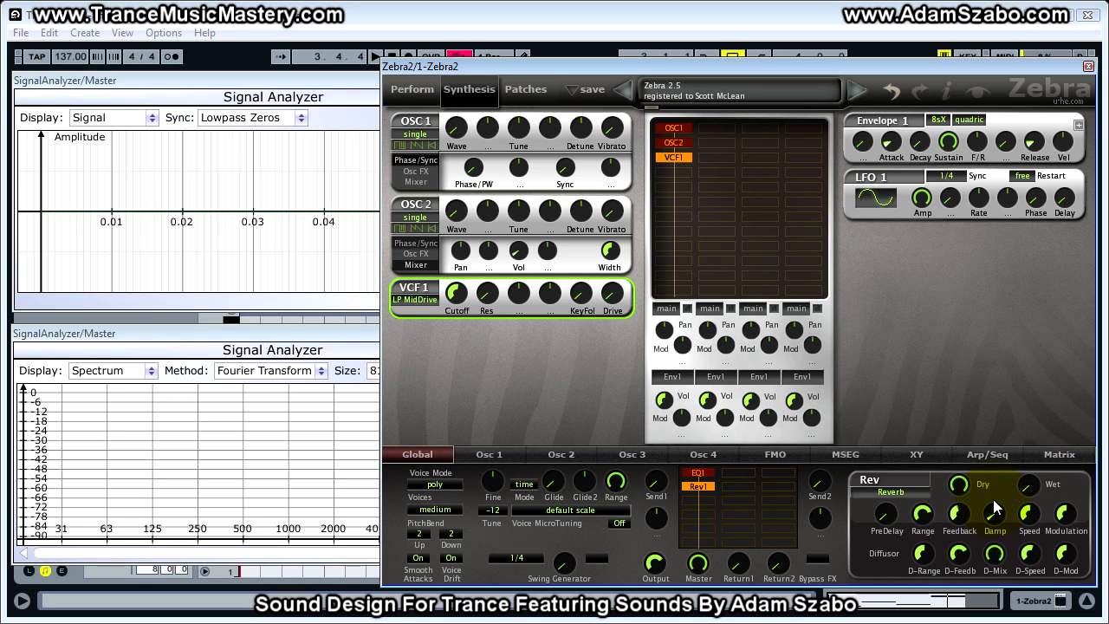
left_click(1031, 487)
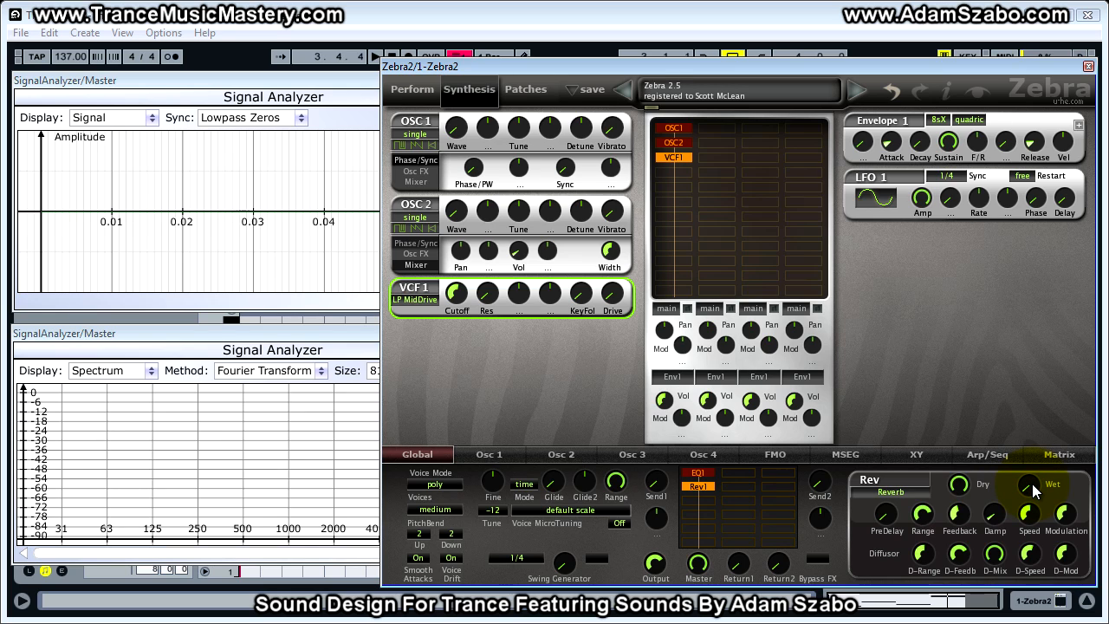
left_click_drag(1033, 484, 1030, 447)
left_click_drag(1030, 442, 1030, 429)
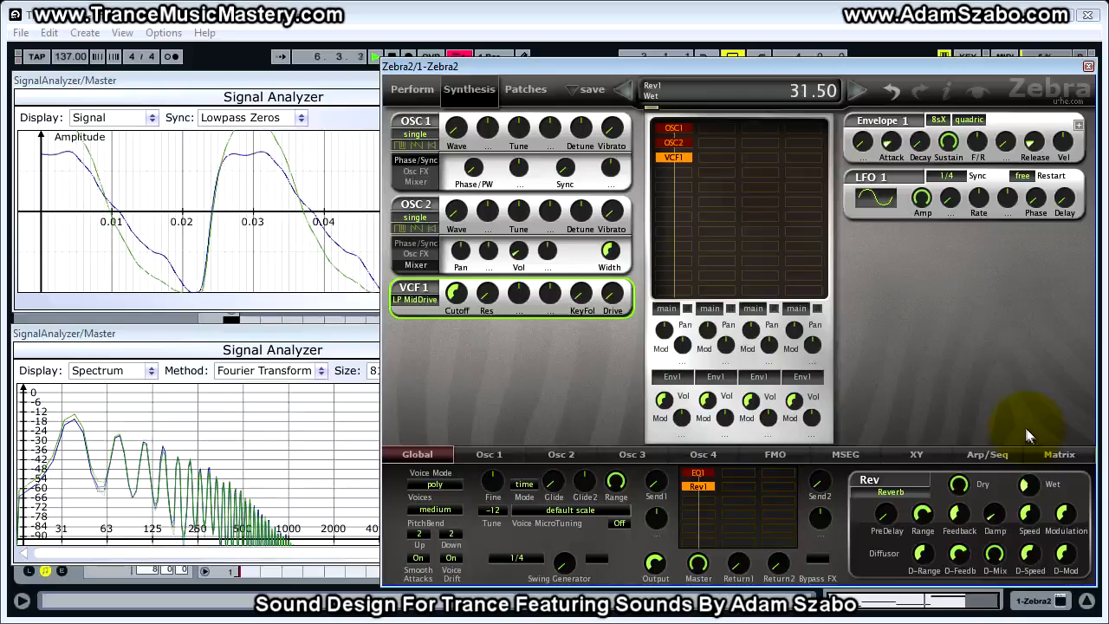
Step: Lower the reverb's range to about 27.00 and reduce its feedback while auditioning the bass
left_click(925, 518)
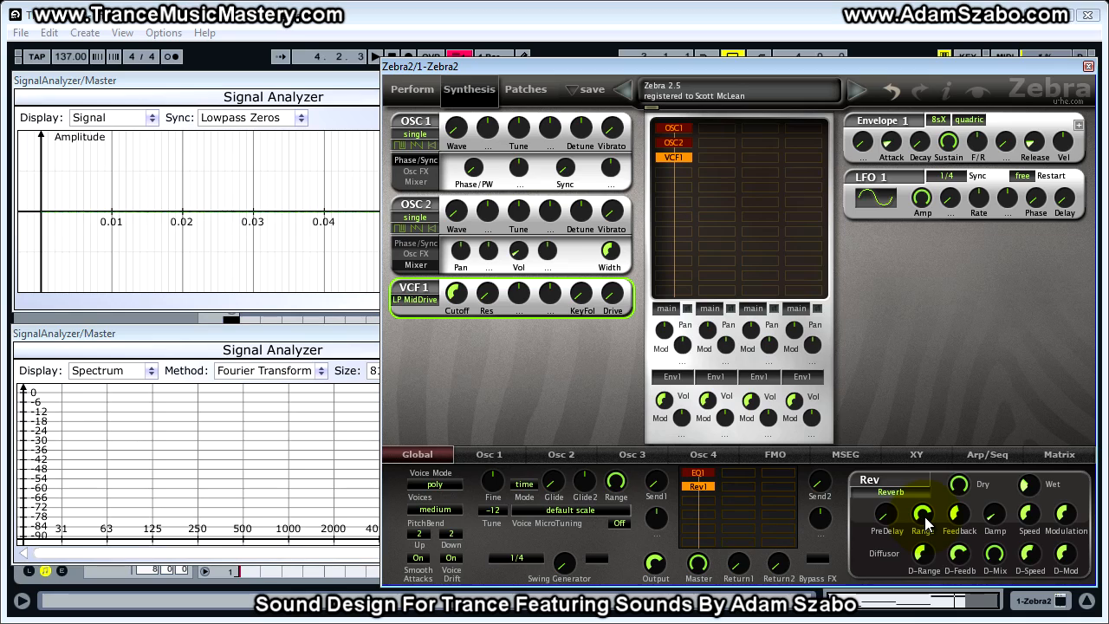
left_click_drag(926, 518, 922, 612)
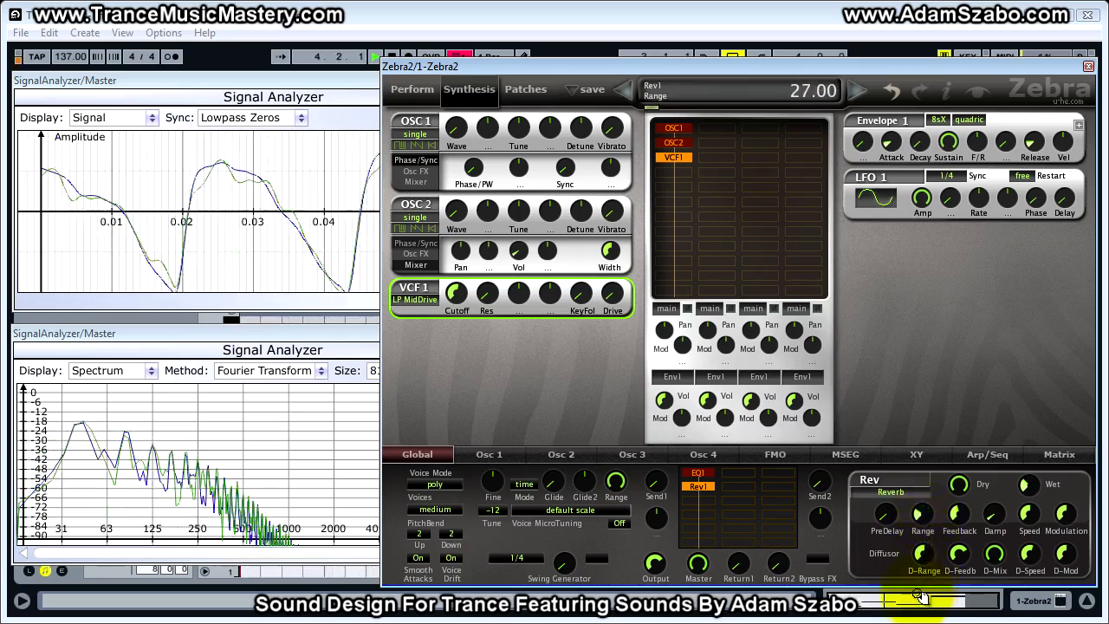
left_click_drag(926, 518, 925, 519)
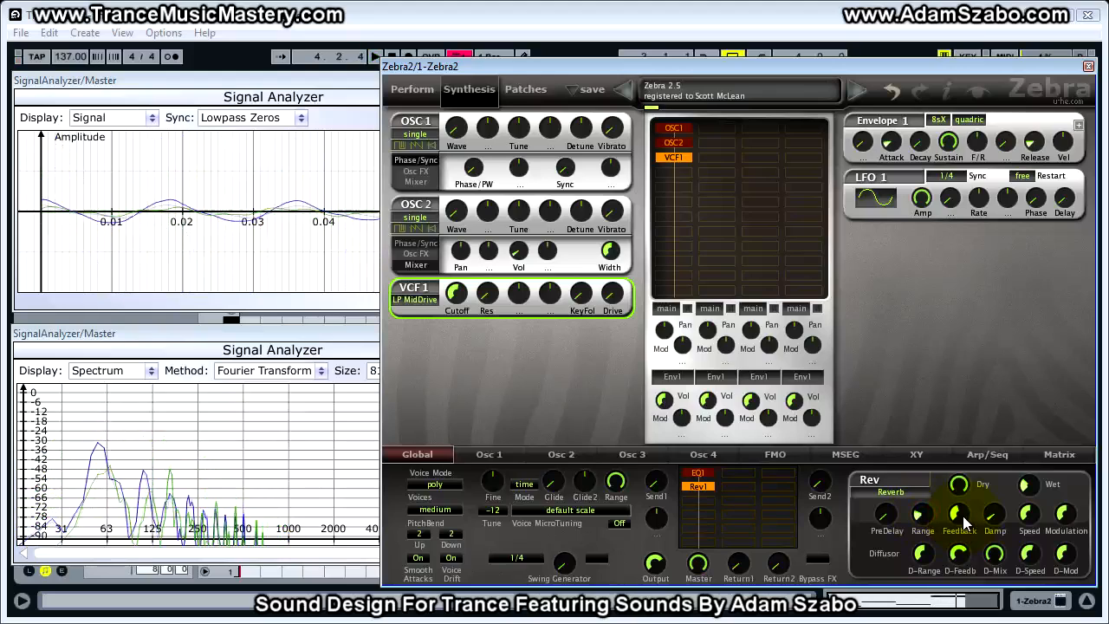
left_click(962, 515)
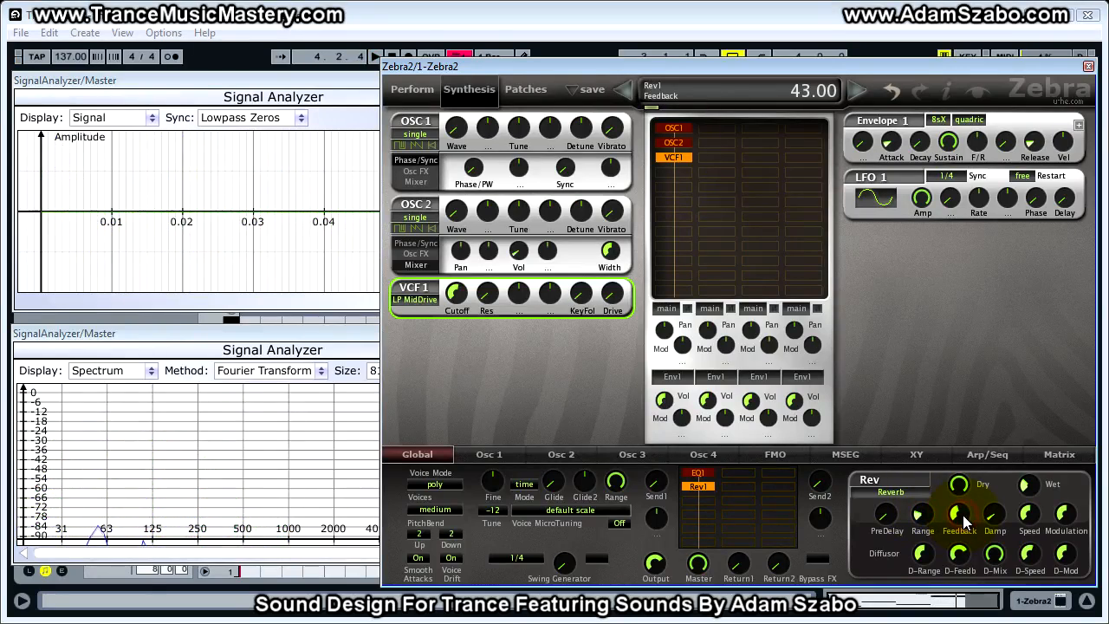
mouse_move(964, 520)
left_mouse_down()
mouse_move(960, 544)
mouse_move(960, 520)
left_mouse_up()
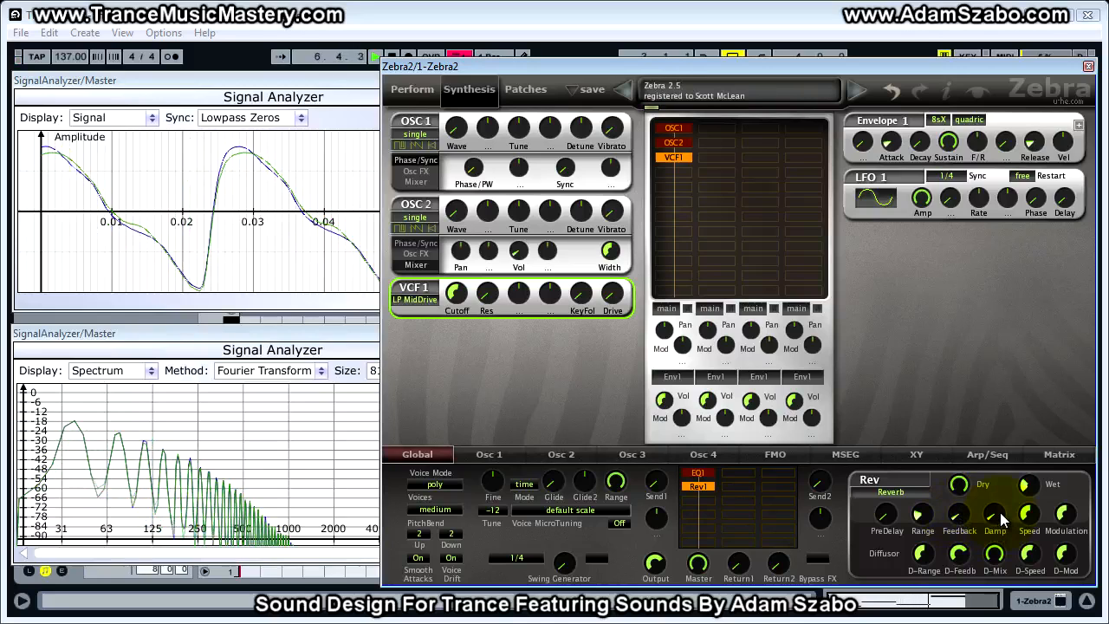
Step: Raise the reverb's damping past 10.50 in small increments while the bass plays
mouse_move(1001, 518)
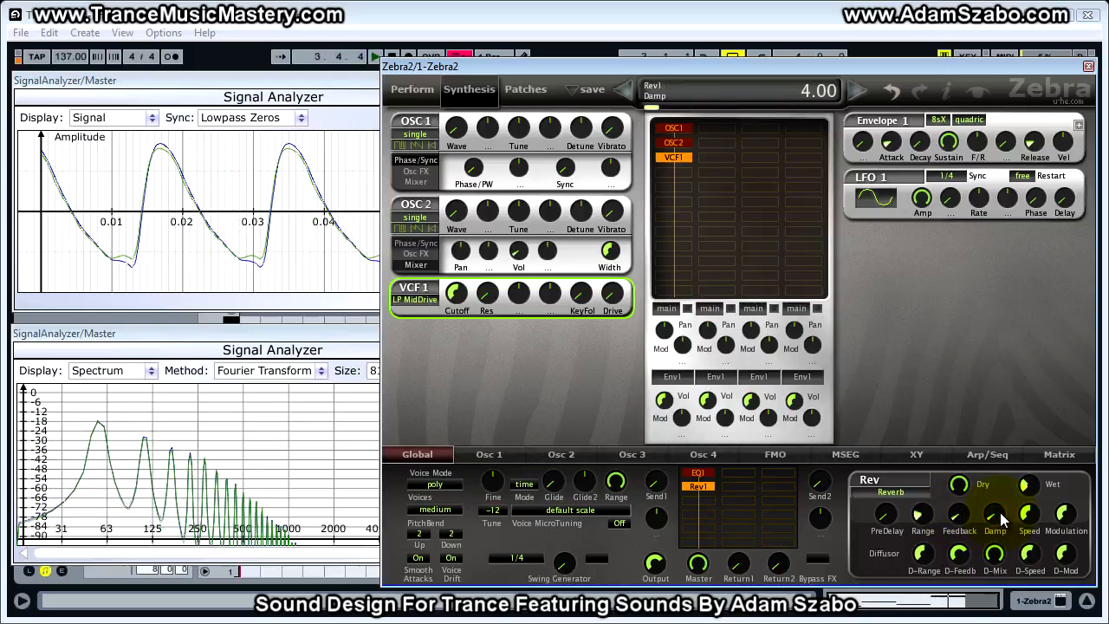
left_click(998, 517)
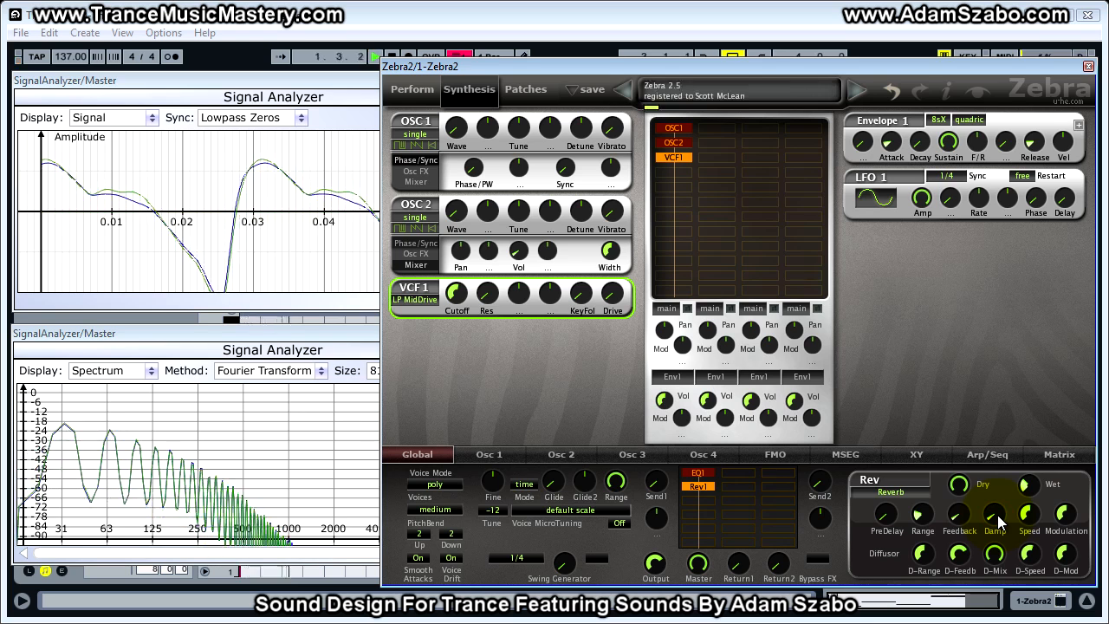
scroll(998, 516, "up", 6)
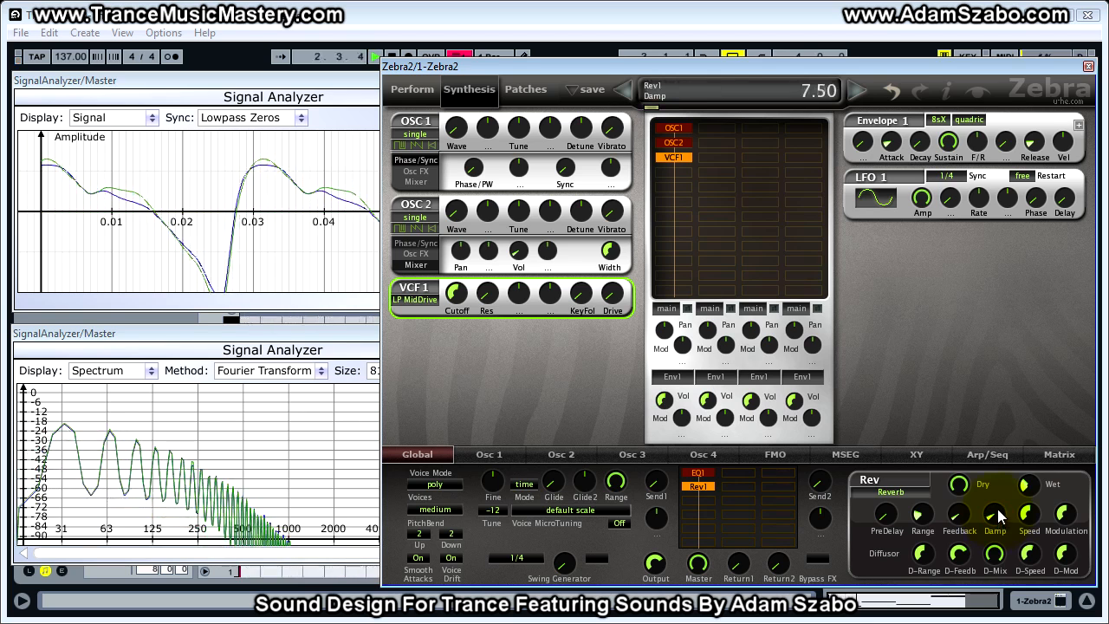
scroll(998, 516, "up", 2)
scroll(999, 513, "up", 2)
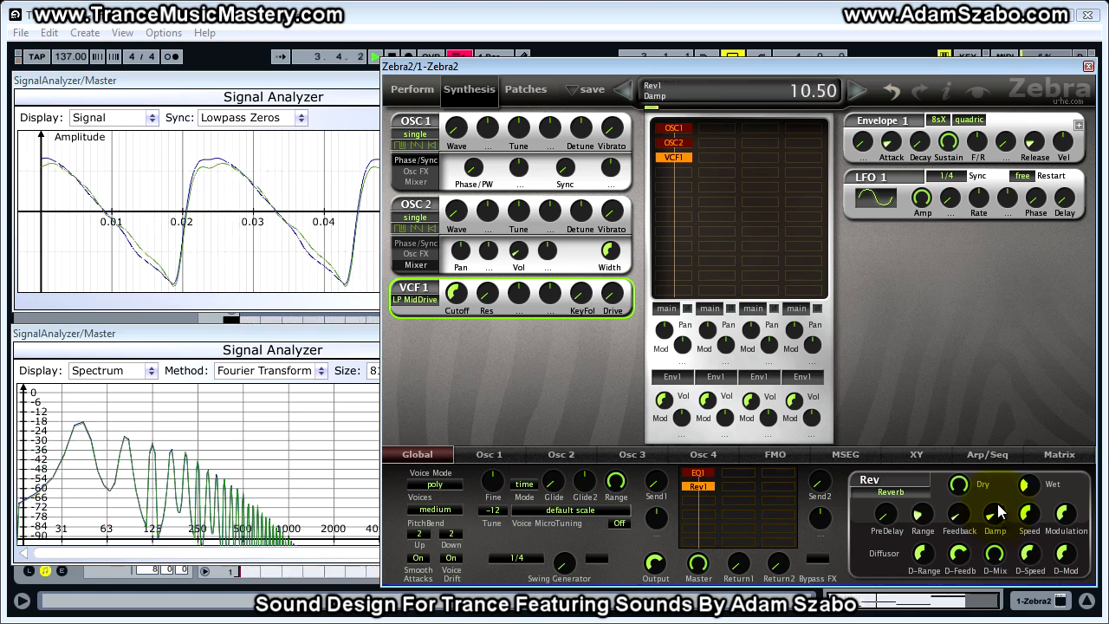
scroll(998, 513, "up", 13)
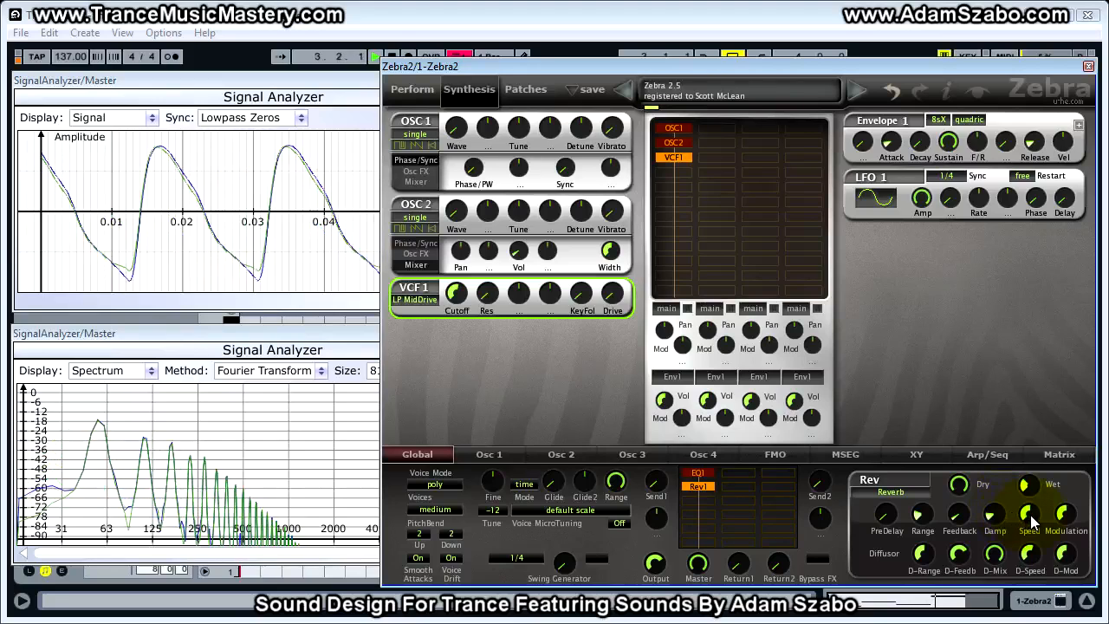
Step: Lower the reverb's speed to about 22.50 and adjust its modulation amount while auditioning
left_click(1029, 516)
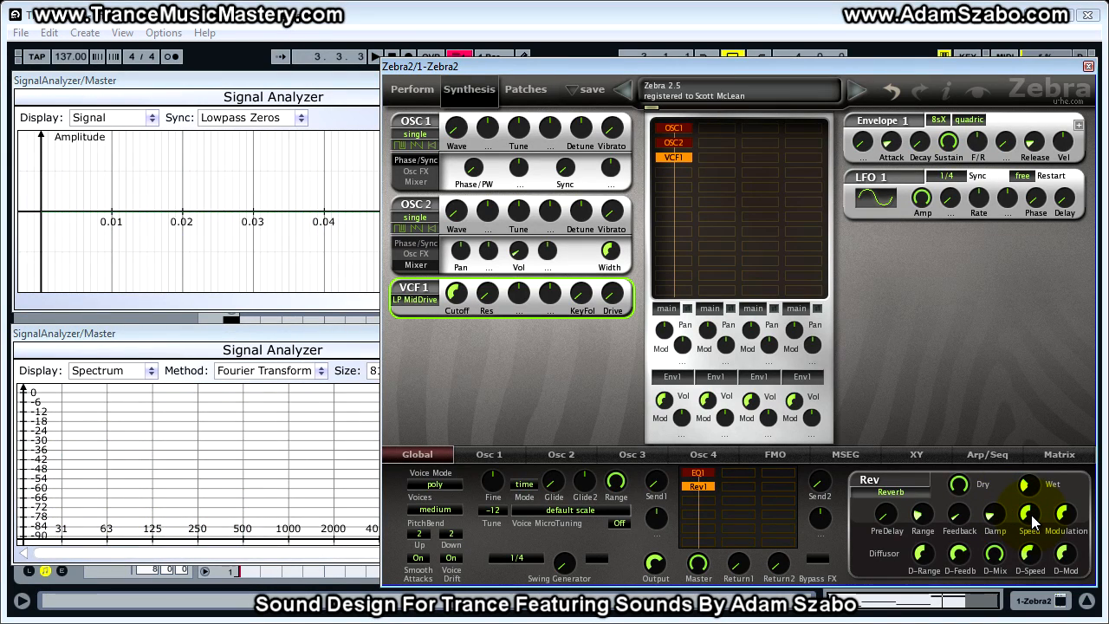
left_click_drag(1033, 519, 1032, 568)
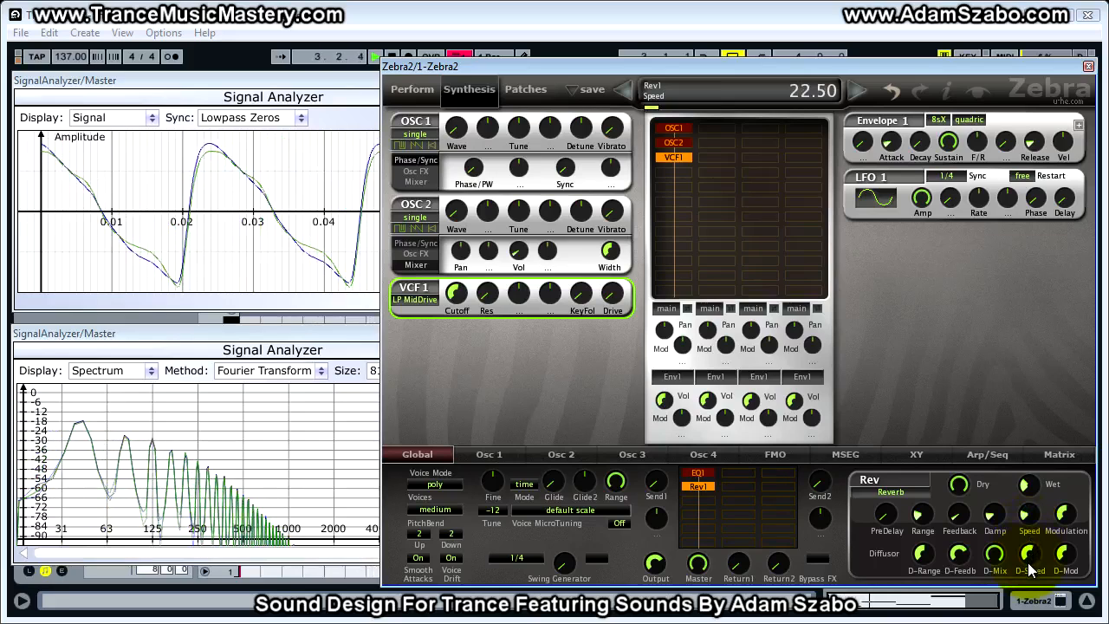
left_click(1067, 516)
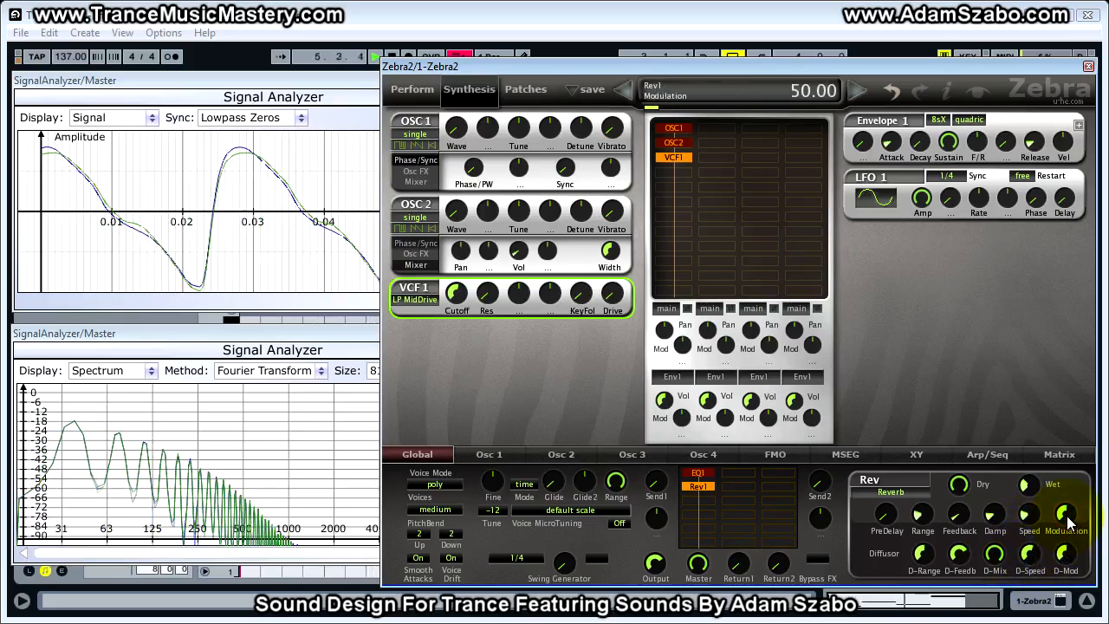
left_click(1066, 517)
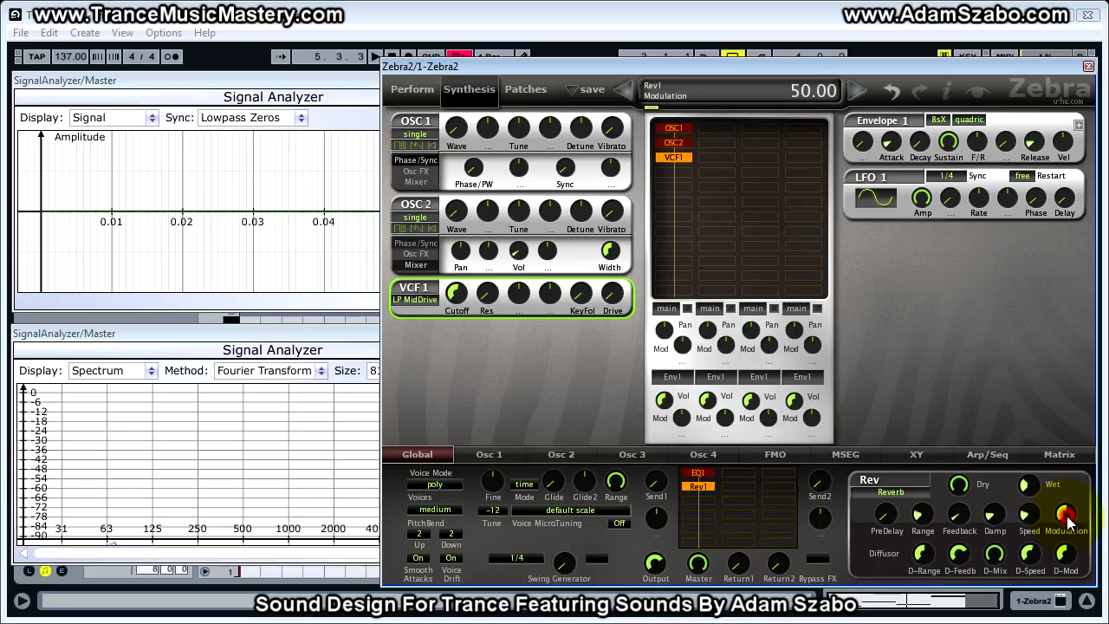
left_click_drag(1068, 518, 1072, 541)
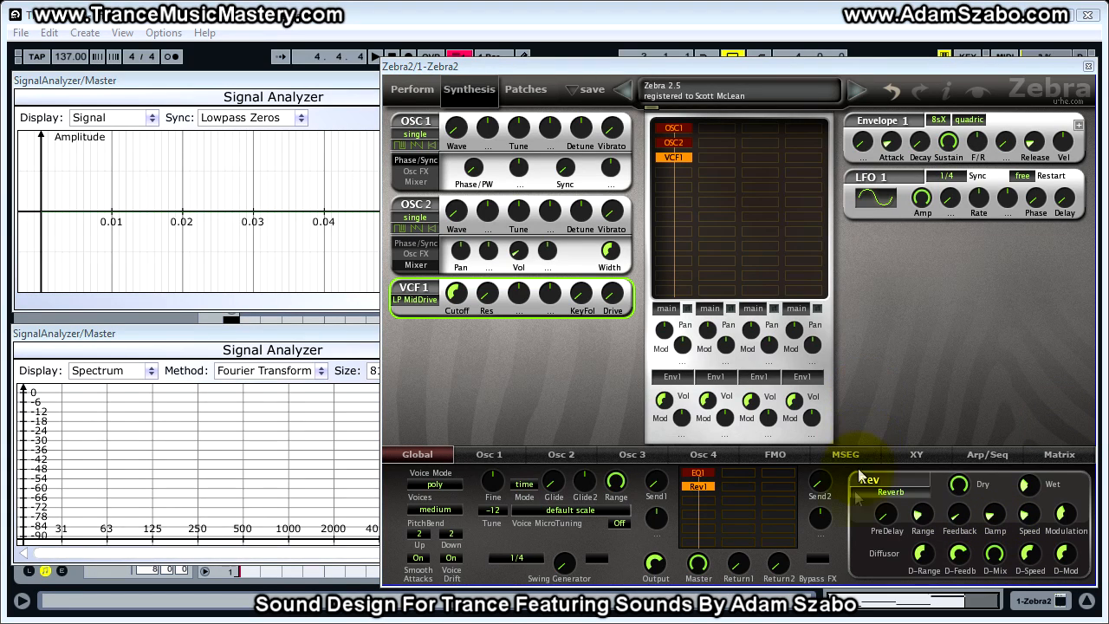
Step: Bypass all effects during playback and re-enable them to compare the dry and processed bass
left_click(825, 561)
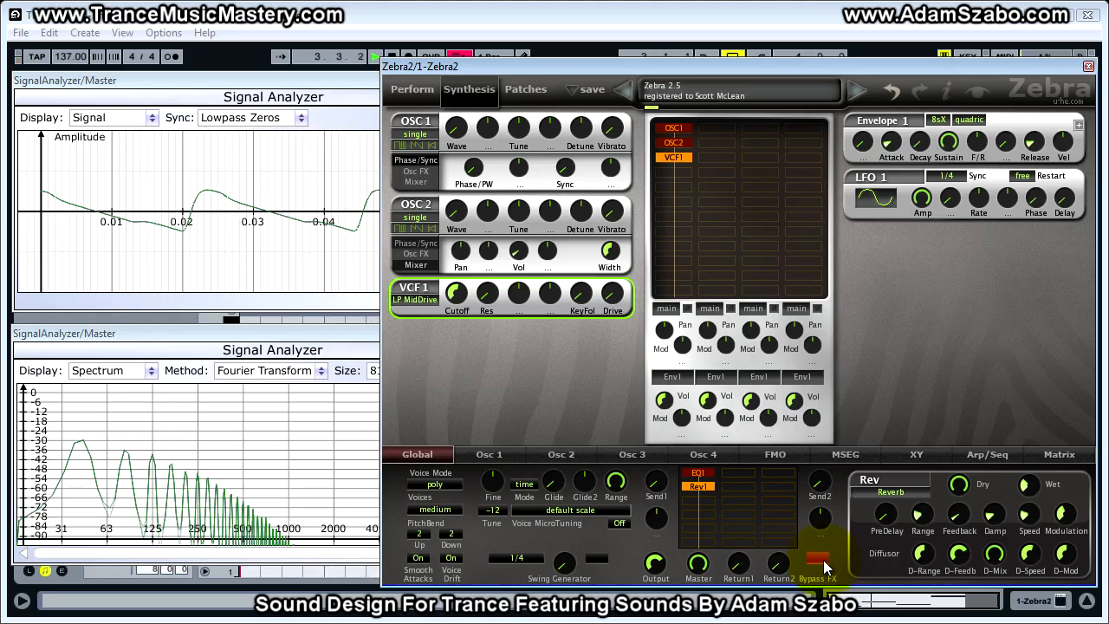
left_click(824, 559)
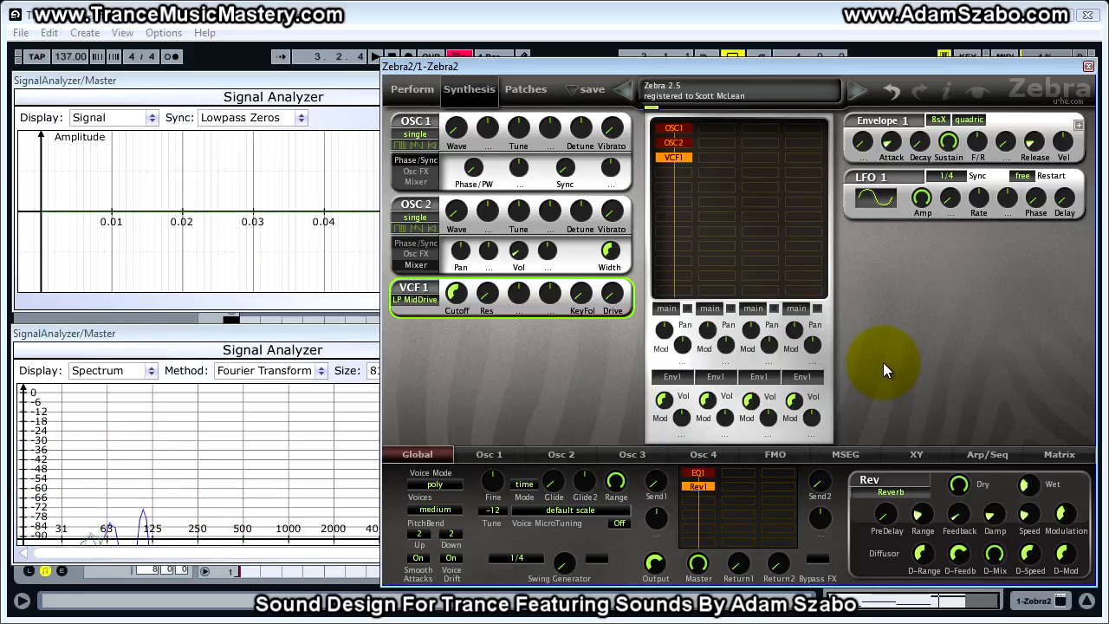
Step: Add a Comp1 module below the reverb in the effects grid and turn its attack and release to minimum
left_click(706, 502)
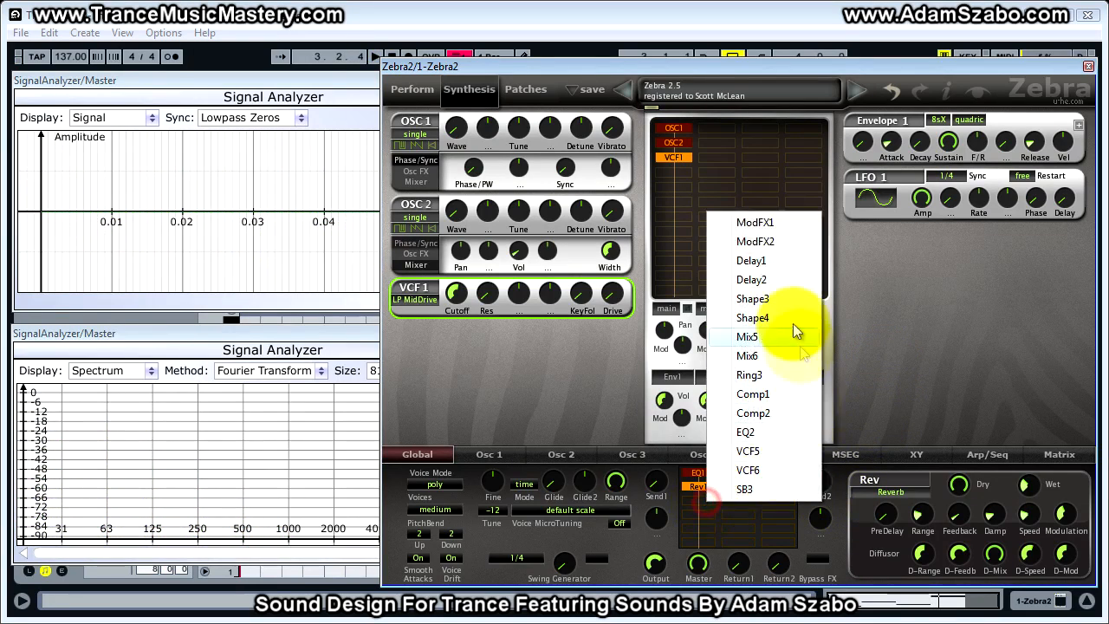
left_click(767, 395)
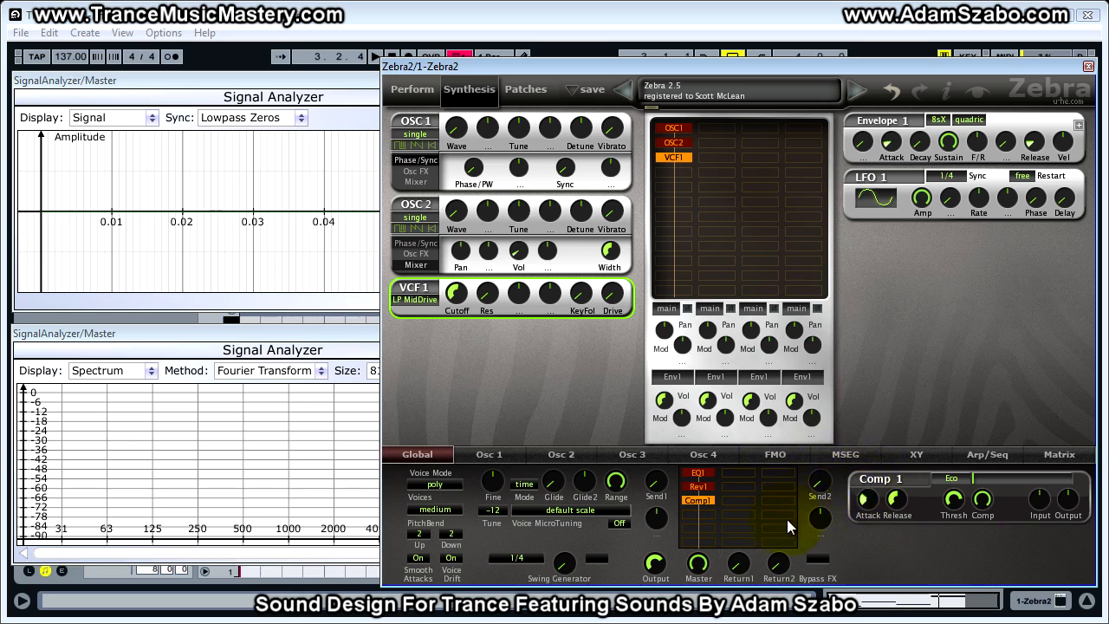
left_click_drag(865, 499, 909, 607)
left_click_drag(902, 503, 908, 621)
Step: Set Comp 1's threshold to 0.00, switch its mode to strong and keep the compression amount at maximum
left_click_drag(953, 500, 946, 439)
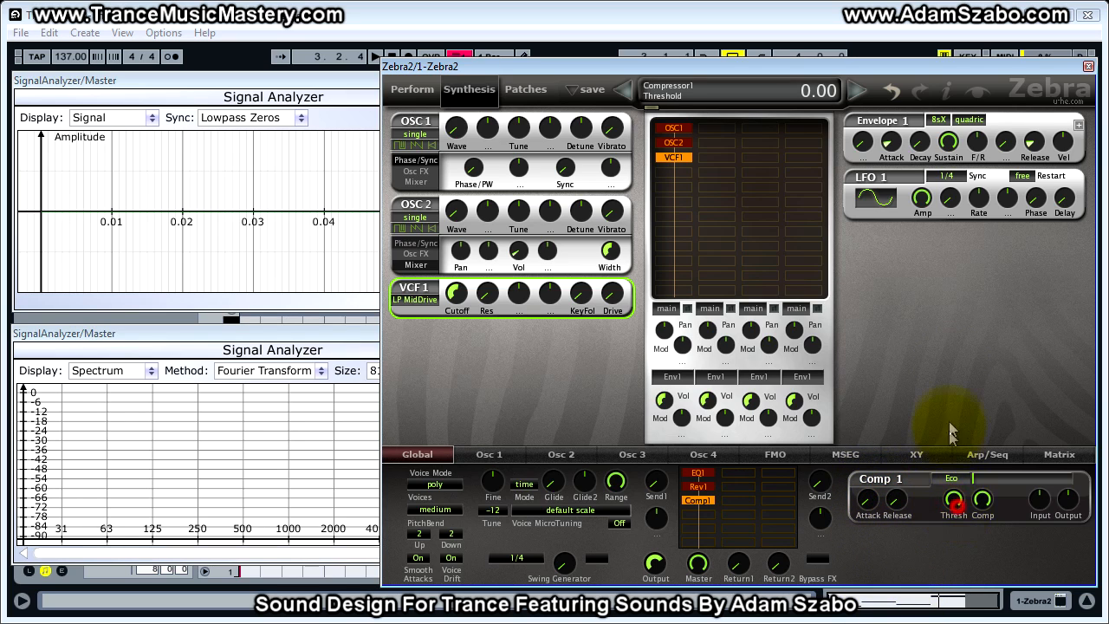
left_click(946, 482)
left_click(976, 530)
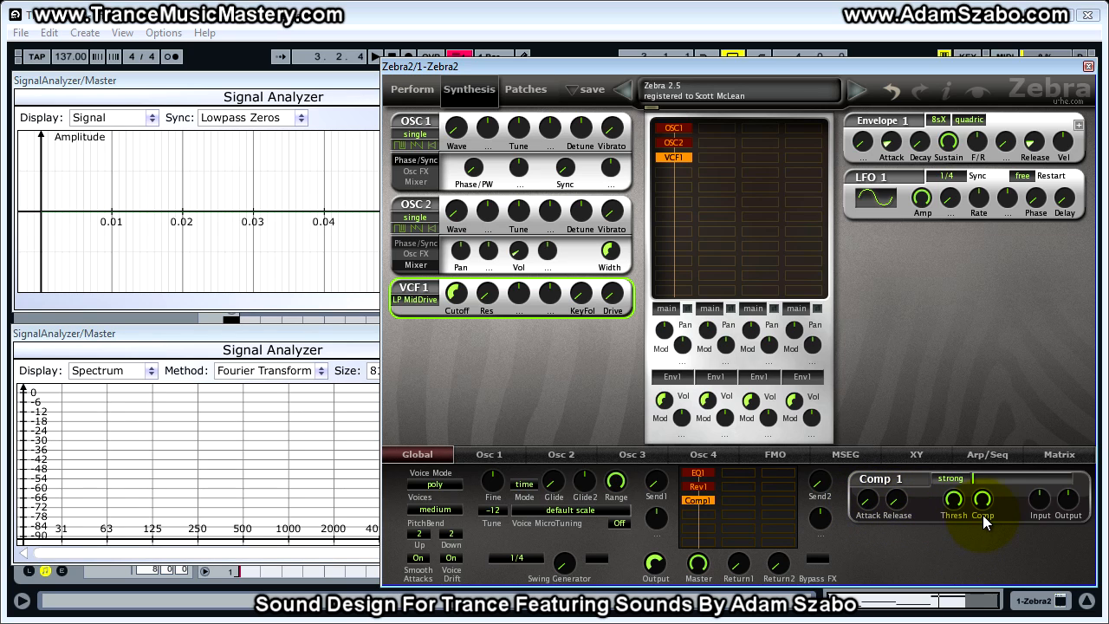
mouse_move(983, 502)
left_mouse_down()
mouse_move(983, 528)
mouse_move(983, 490)
left_mouse_up()
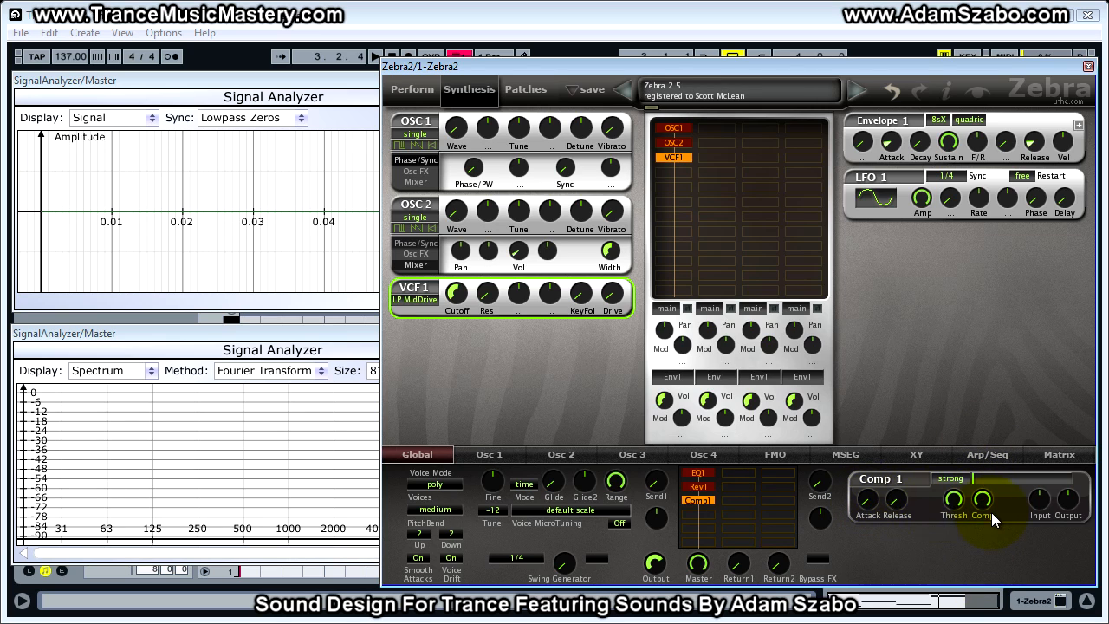
Step: Start playback and raise Comp 1's attack to about 29.50, along with its release
left_click(867, 503)
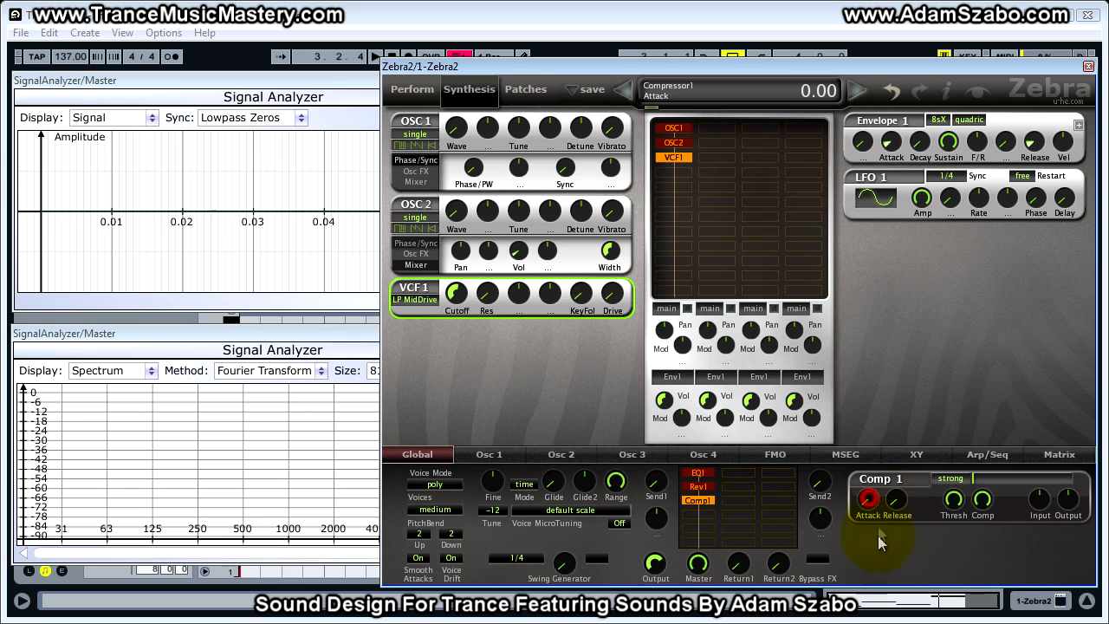
key("space")
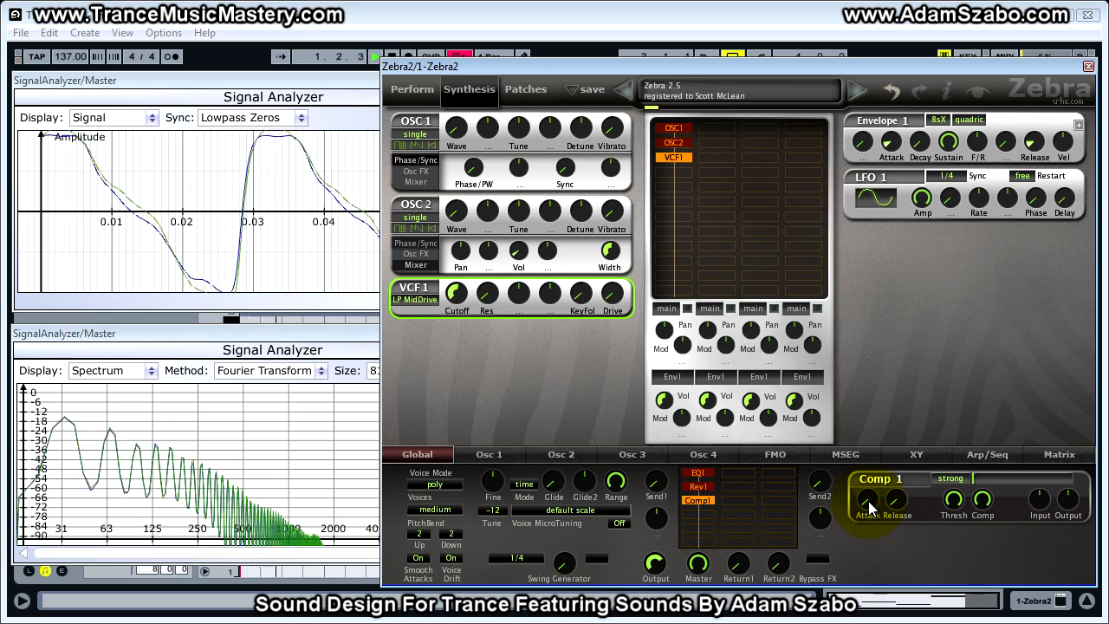
left_click_drag(868, 501, 861, 449)
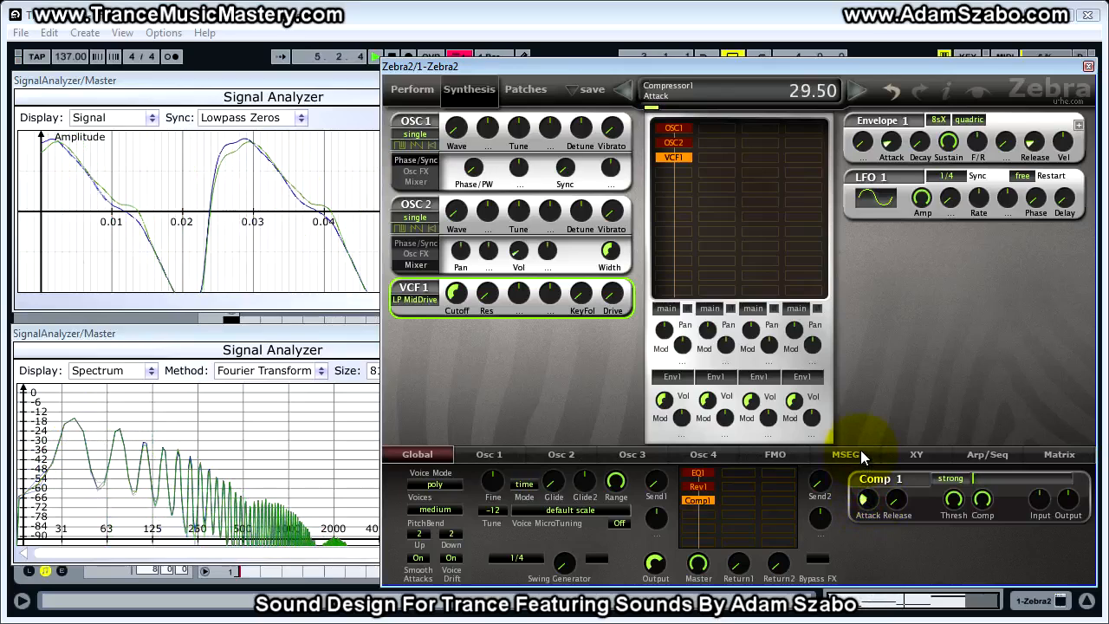
left_click(900, 500)
left_click_drag(900, 500, 889, 423)
Step: Adjust Comp 1's threshold, trying about -21.50, and reduce its compression amount while auditioning, then stop playback
left_click_drag(957, 495, 960, 536)
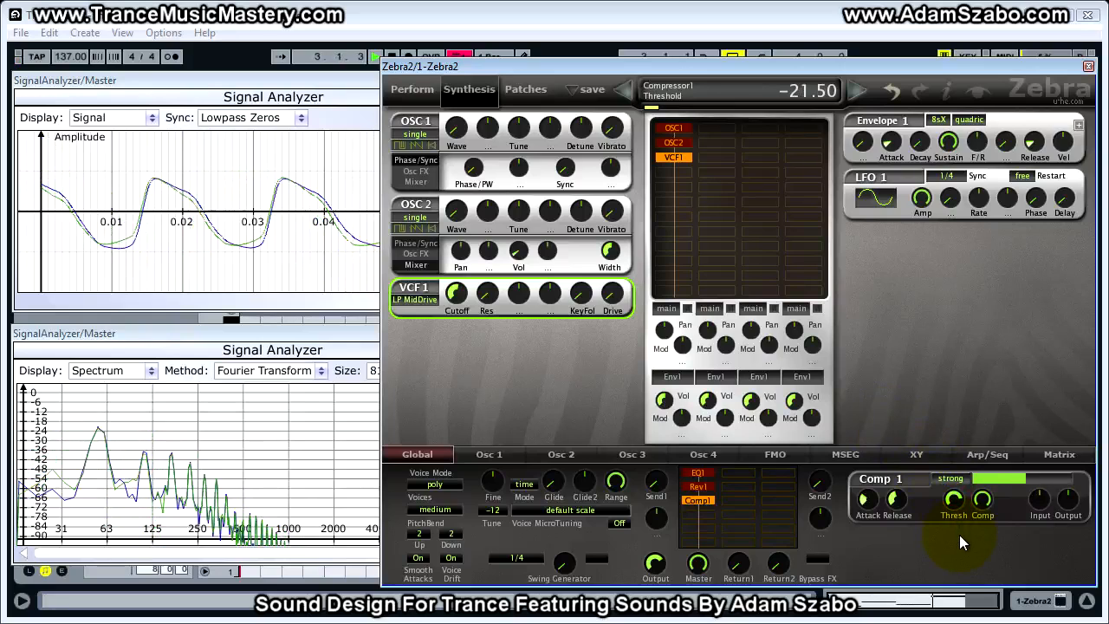
left_click_drag(960, 535, 984, 576)
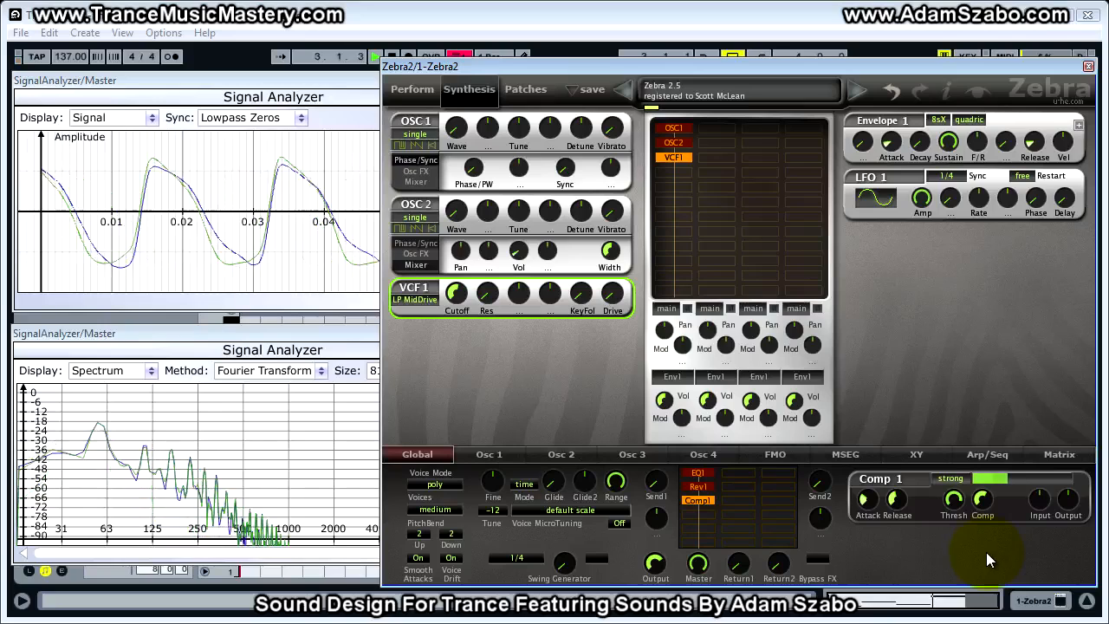
left_click(898, 503)
left_click(953, 501)
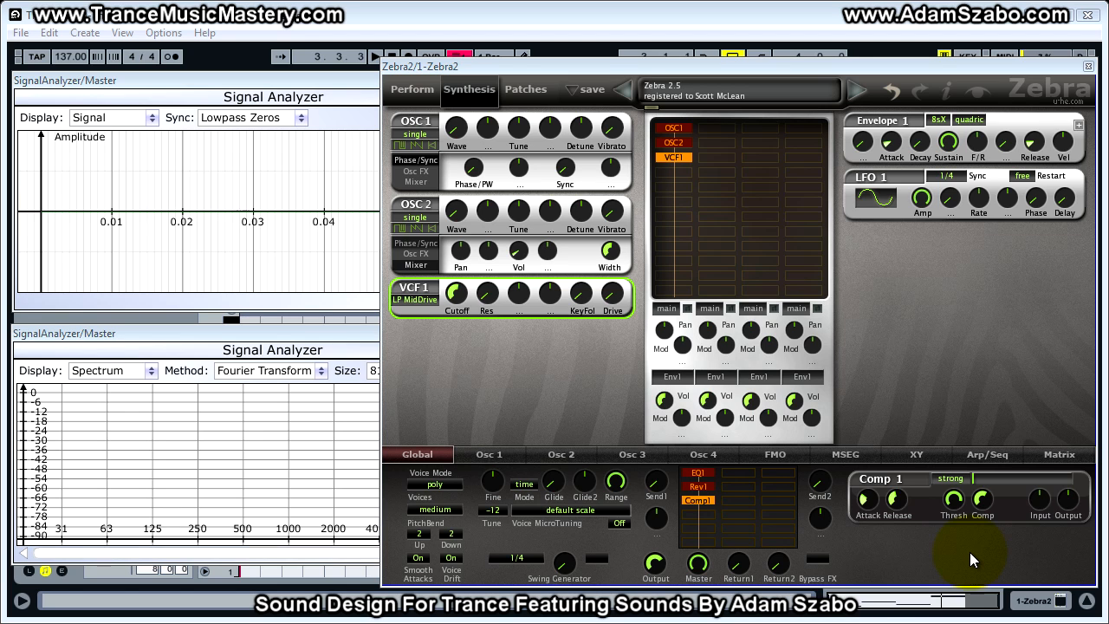
Step: Move the synth window aside and play the bass with both signal analyzers in front, then stop playback
mouse_move(712, 66)
left_mouse_down()
mouse_move(776, 42)
mouse_move(711, 63)
mouse_move(723, 65)
left_mouse_up()
key("space")
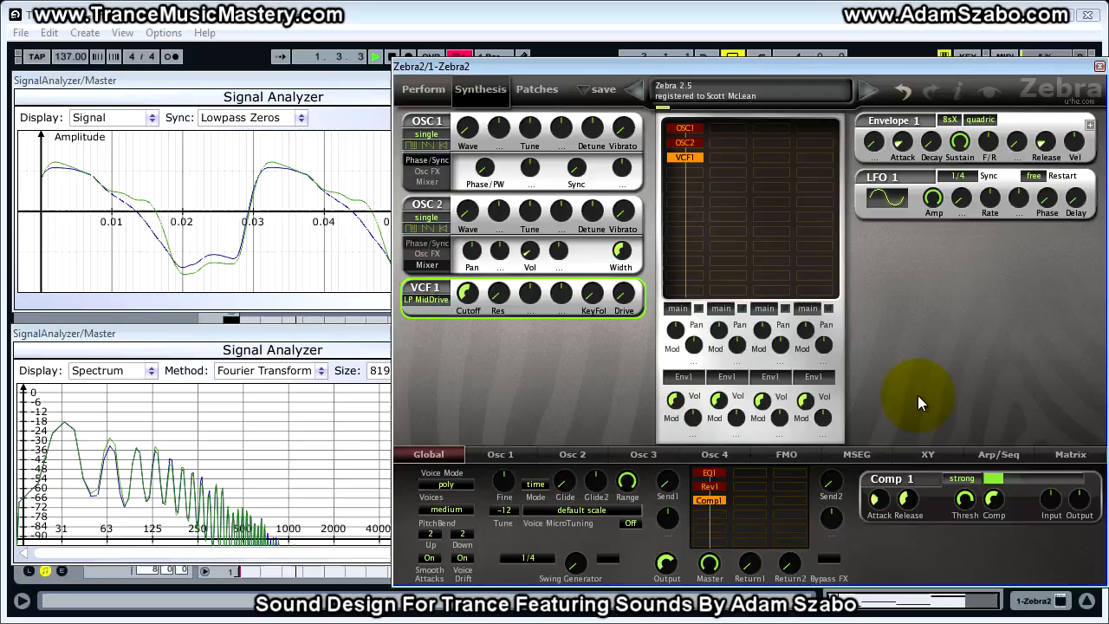
left_click(200, 337)
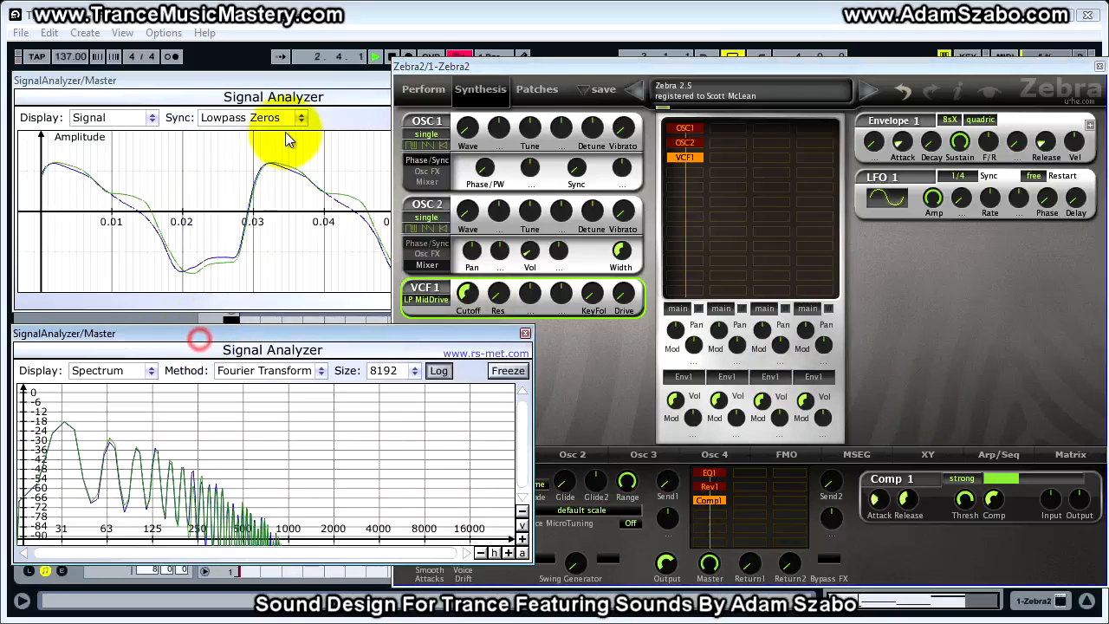
left_click(308, 92)
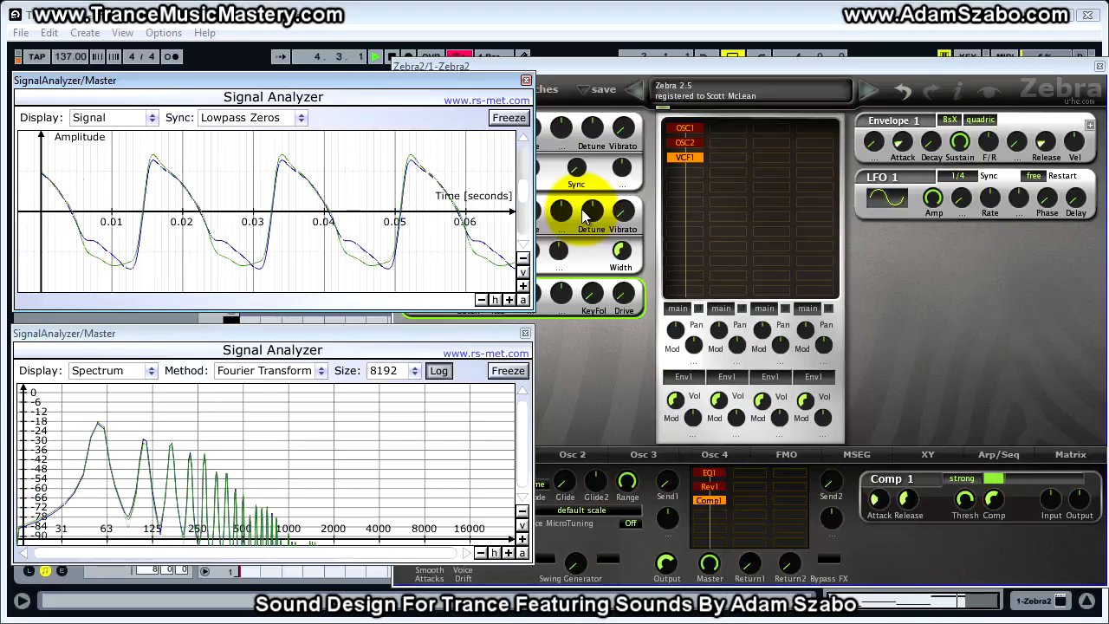
key("space")
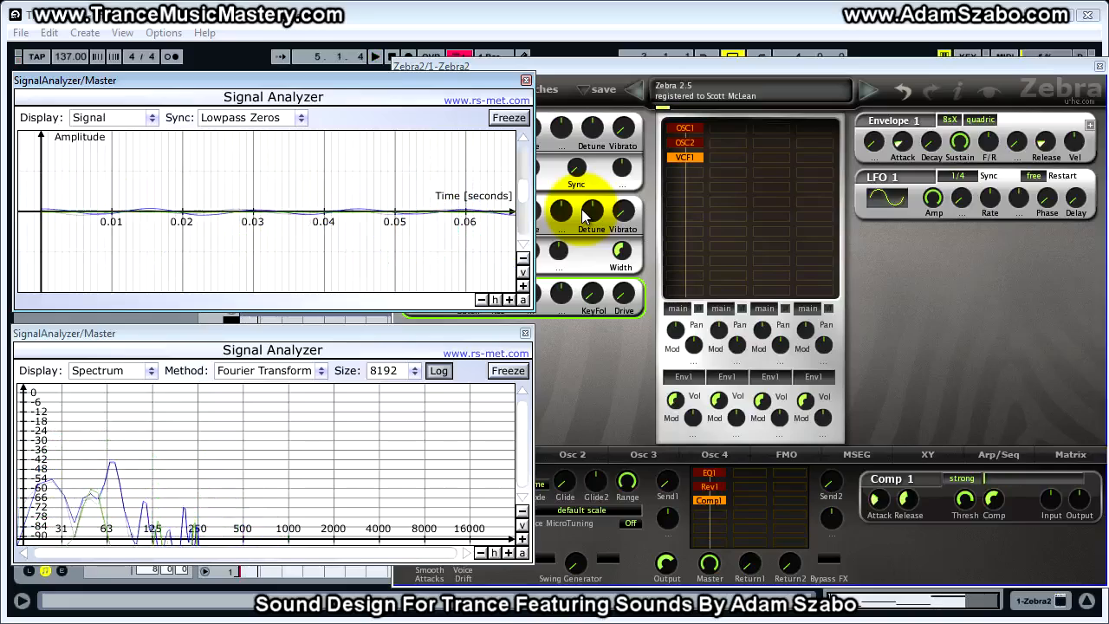